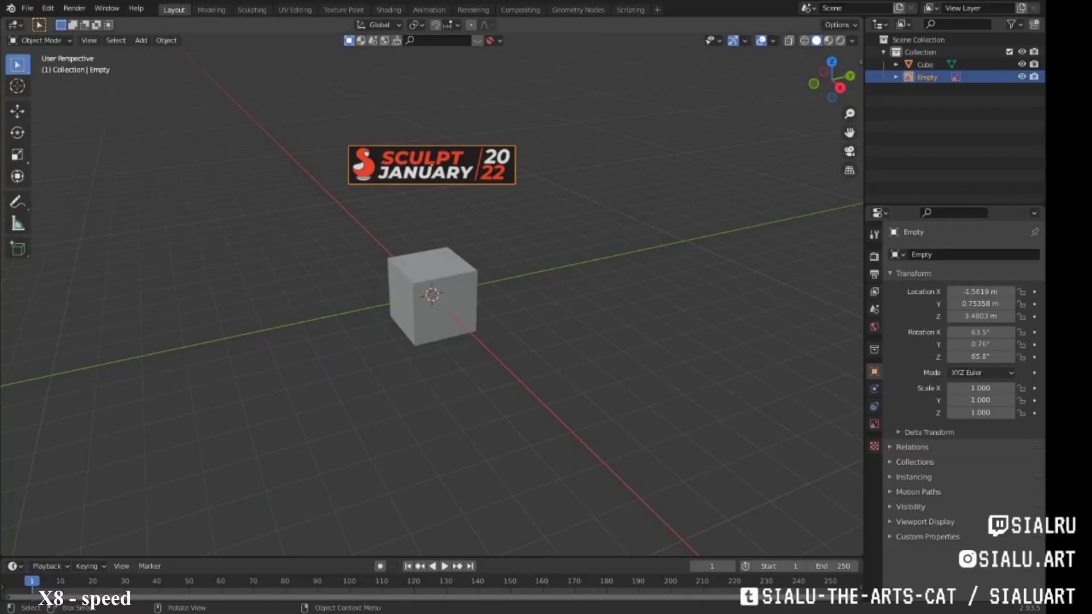
Step: In the cube's Edit Mode, extrude its bottom section downward
{"action": "key", "text": "Tab"}
{"action": "scroll", "coordinate": [442, 233], "scroll_direction": "up", "scroll_amount": 3}
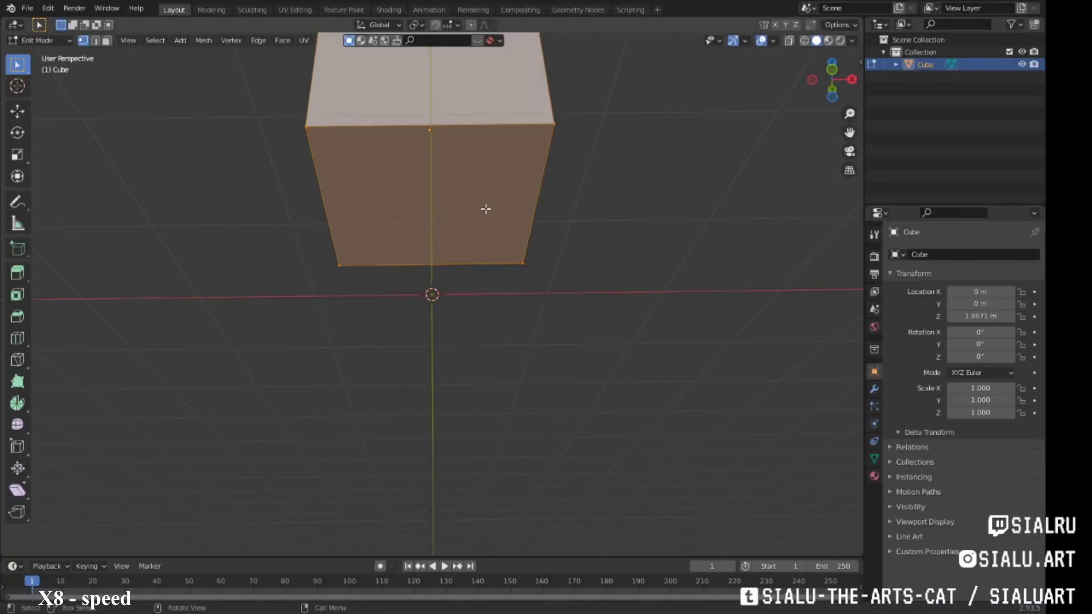
{"action": "middle_click_drag", "start_coordinate": [443, 233], "coordinate": [489, 170]}
{"action": "key", "text": "e"}
{"action": "right_click", "coordinate": [479, 280]}
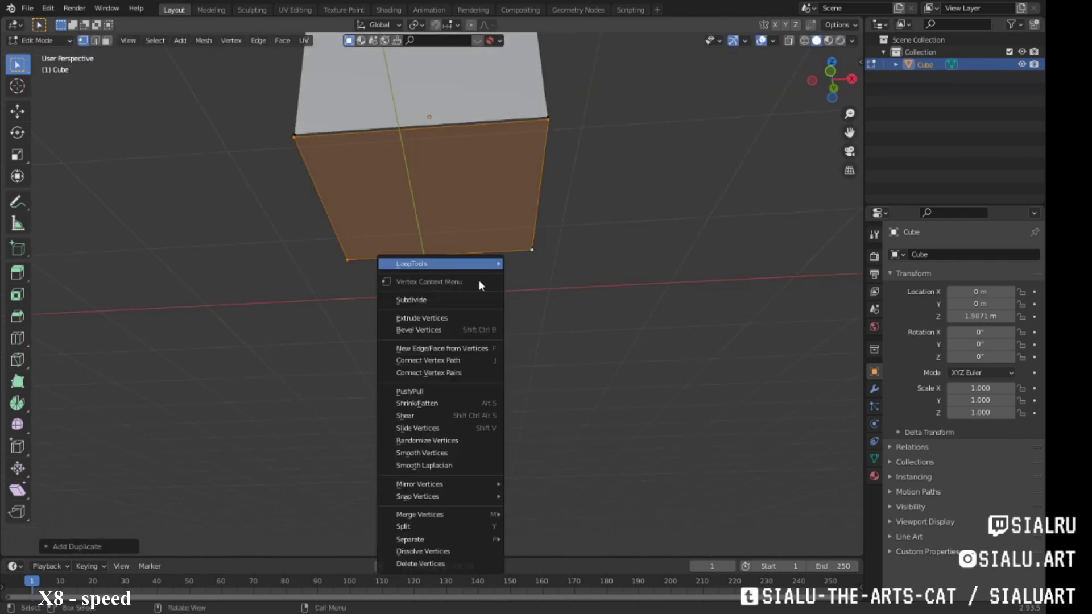
{"action": "key", "text": "Escape"}
Step: Select the lower section's top and side edges and subdivide them
{"action": "key", "text": "2"}
{"action": "left_click", "coordinate": [503, 135]}
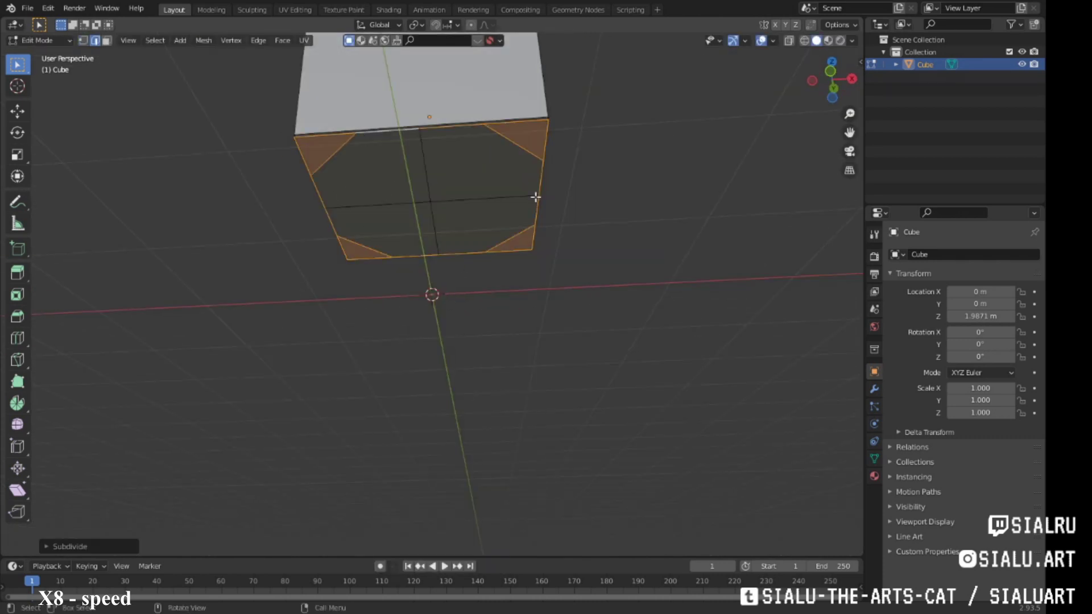
{"action": "left_click", "coordinate": [317, 168], "text": "ctrl+alt"}
{"action": "right_click", "coordinate": [319, 163]}
{"action": "left_click", "coordinate": [319, 149]}
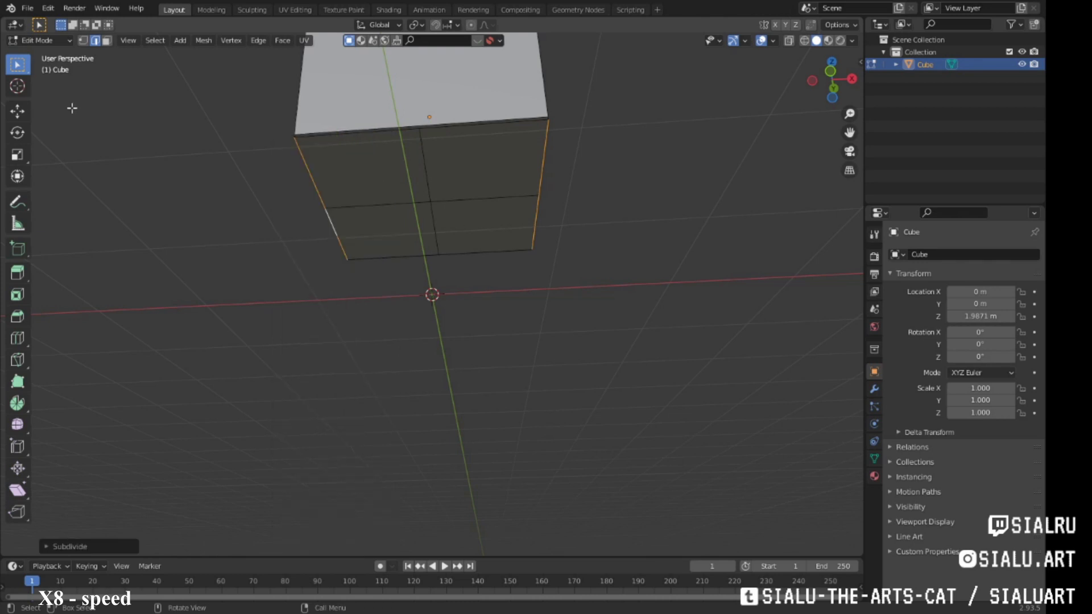
Step: Knife-cut new lines across the box's face, then view it from below
{"action": "middle_click_drag", "start_coordinate": [34, 302], "coordinate": [40, 322]}
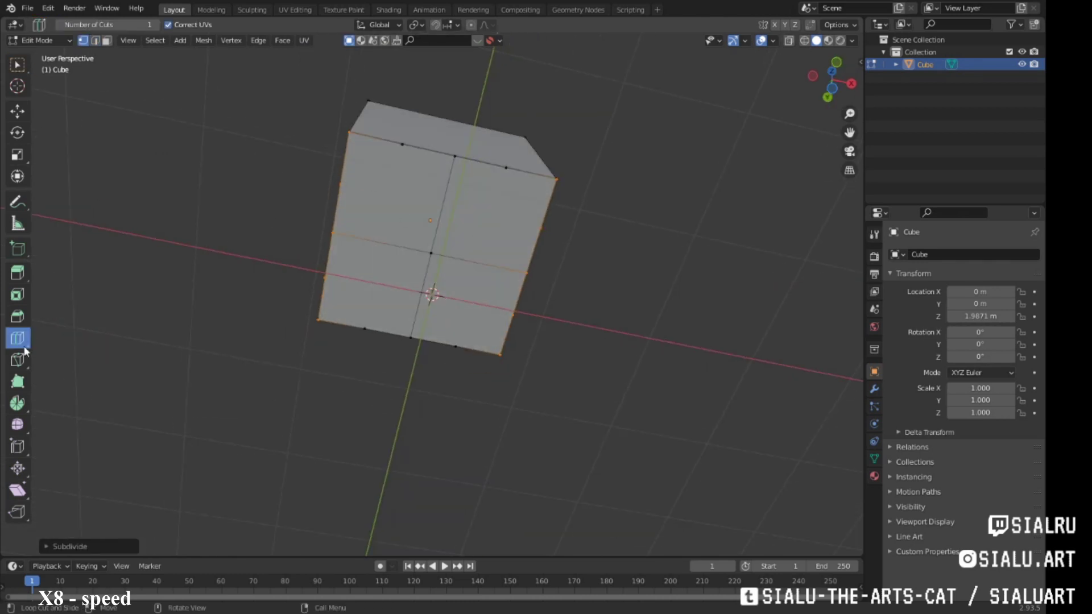
{"action": "left_click", "coordinate": [17, 358]}
{"action": "middle_click_drag", "start_coordinate": [199, 268], "coordinate": [376, 182]}
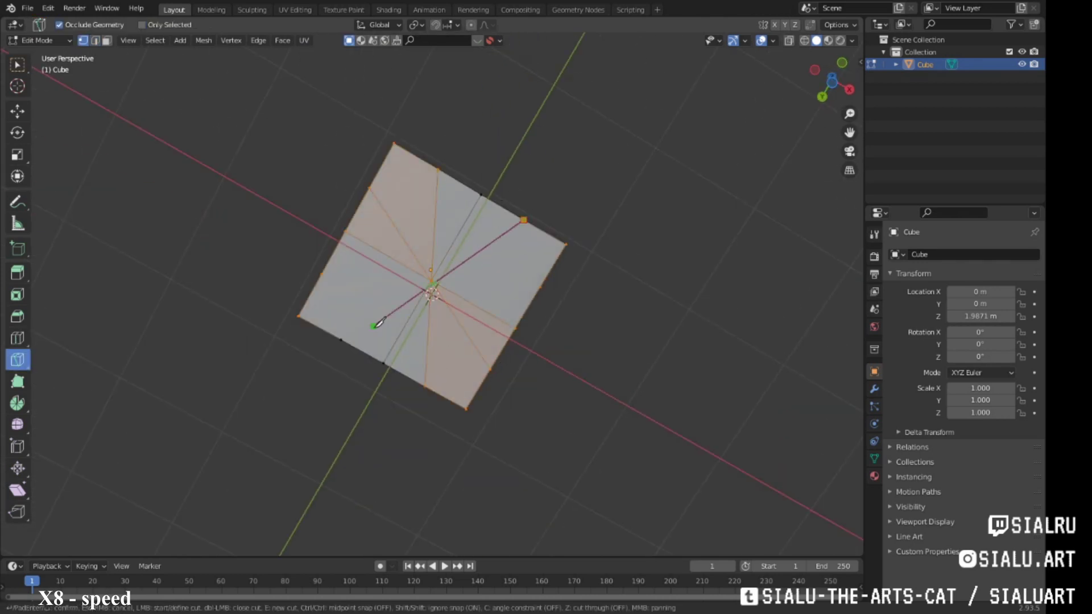
{"action": "key", "text": "Return"}
{"action": "middle_click_drag", "start_coordinate": [549, 273], "coordinate": [567, 235]}
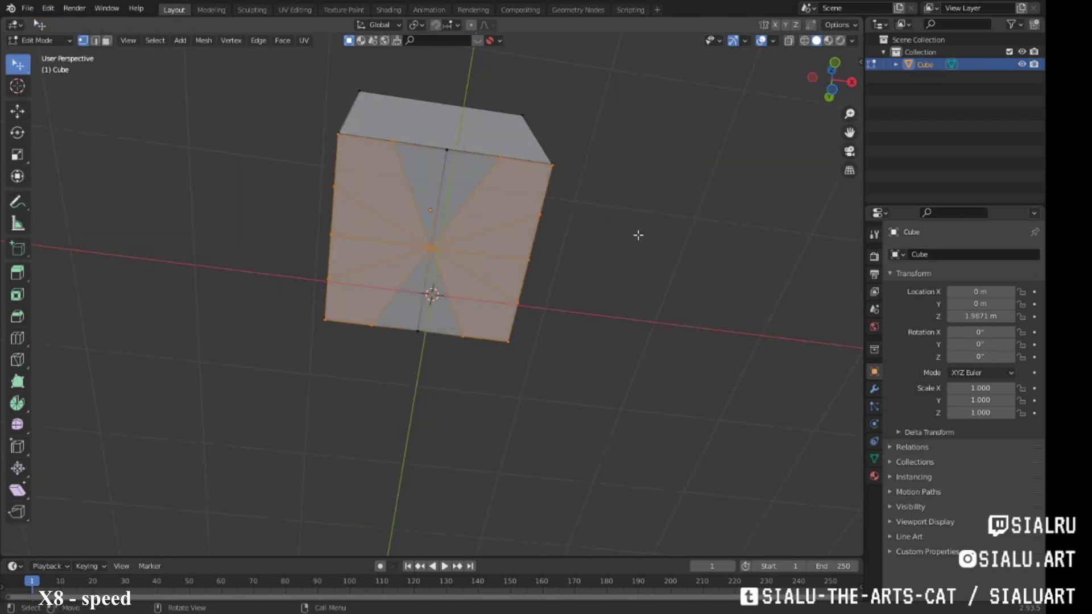
{"action": "mouse_move", "coordinate": [638, 235]}
{"action": "middle_mouse_down"}
{"action": "mouse_move", "coordinate": [331, 230]}
{"action": "mouse_move", "coordinate": [476, 141]}
{"action": "mouse_move", "coordinate": [375, 163]}
{"action": "mouse_move", "coordinate": [410, 157]}
{"action": "mouse_move", "coordinate": [486, 192]}
{"action": "mouse_move", "coordinate": [343, 127]}
{"action": "mouse_move", "coordinate": [397, 145]}
{"action": "mouse_move", "coordinate": [449, 256]}
{"action": "mouse_move", "coordinate": [450, 209]}
{"action": "middle_mouse_up"}
Step: Rotate the edge strip 90° around the active vertex in orthographic side view
{"action": "key", "text": "KP_5"}
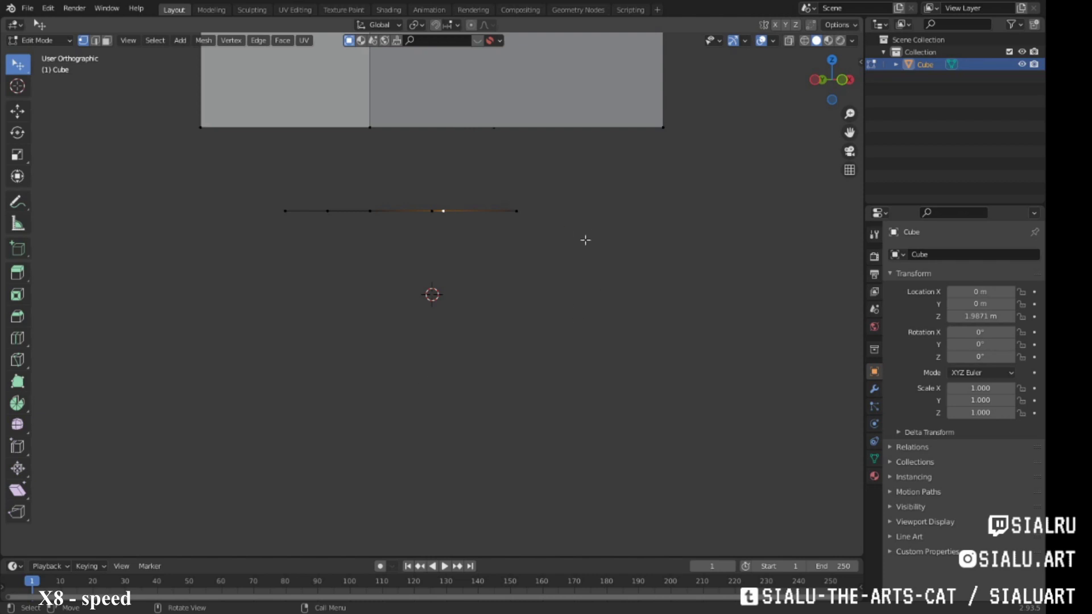
{"action": "key", "text": "KP_6"}
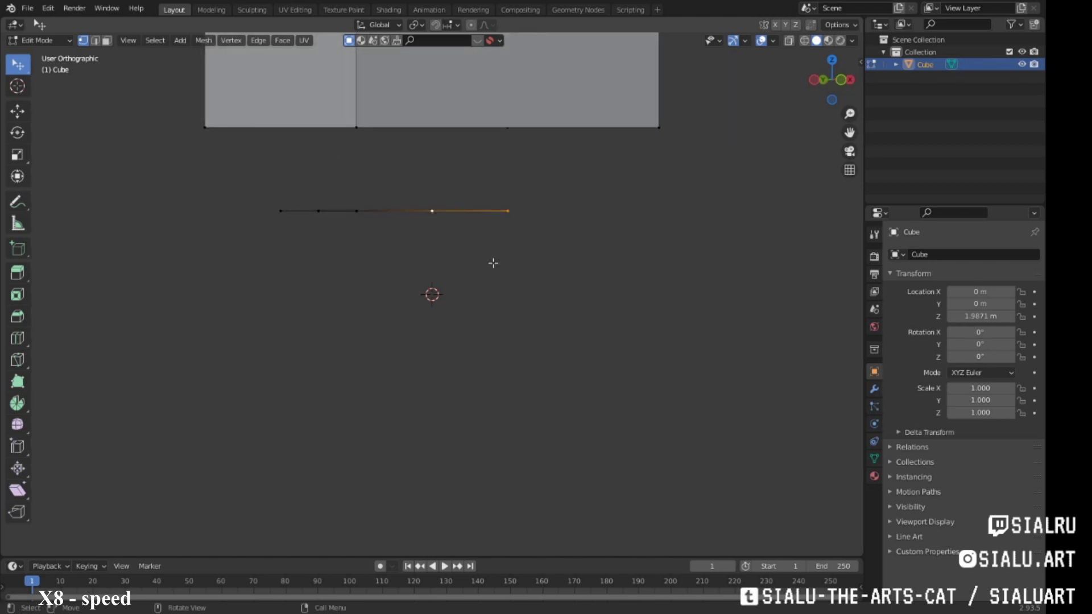
{"action": "left_click", "coordinate": [418, 24]}
{"action": "left_click", "coordinate": [449, 95]}
{"action": "type", "text": "r90"}
{"action": "key", "text": "Return"}
Step: Select the whole triangle piece and rotate it about its white vertex
{"action": "mouse_move", "coordinate": [327, 230]}
{"action": "middle_mouse_down"}
{"action": "mouse_move", "coordinate": [458, 241]}
{"action": "mouse_move", "coordinate": [492, 143]}
{"action": "mouse_move", "coordinate": [553, 234]}
{"action": "middle_mouse_up"}
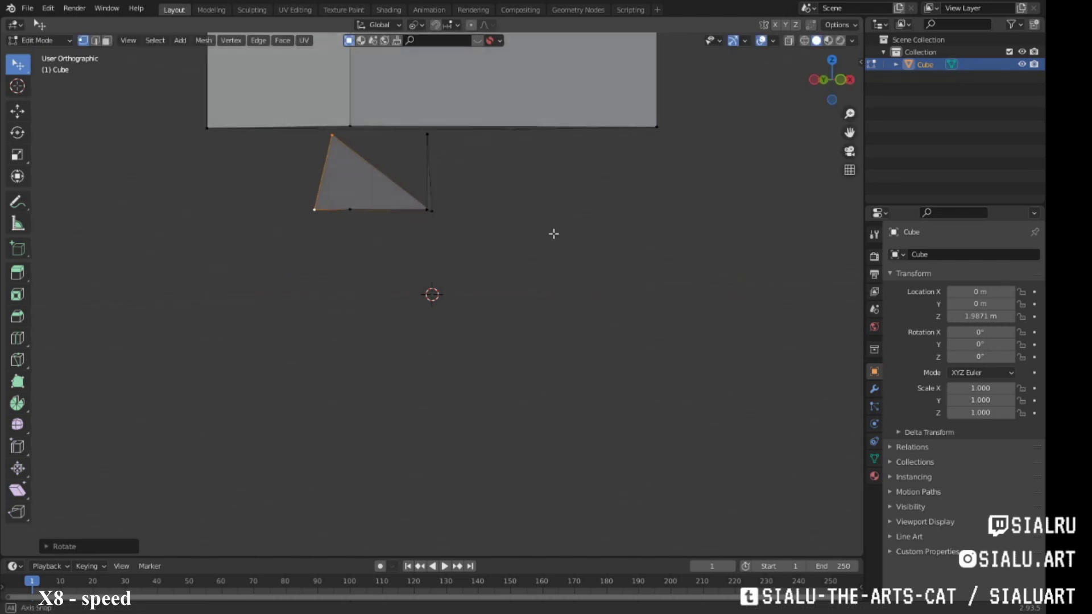
{"action": "mouse_move", "coordinate": [458, 148]}
{"action": "middle_mouse_down"}
{"action": "mouse_move", "coordinate": [449, 242]}
{"action": "mouse_move", "coordinate": [398, 250]}
{"action": "mouse_move", "coordinate": [427, 250]}
{"action": "middle_mouse_up"}
{"action": "key", "text": "l"}
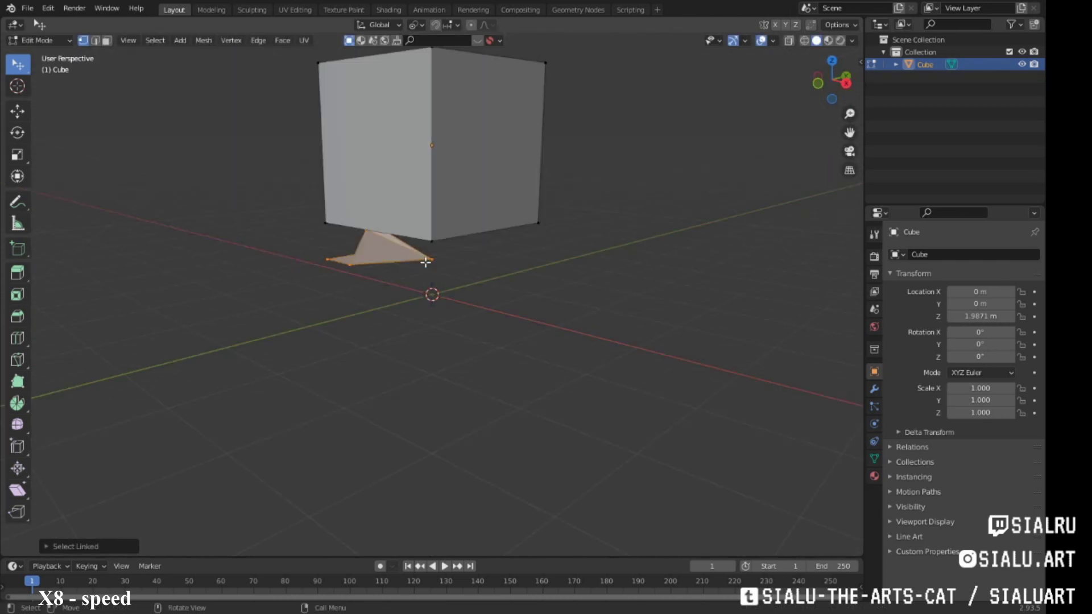
{"action": "left_click", "coordinate": [424, 23]}
{"action": "key", "text": "r"}
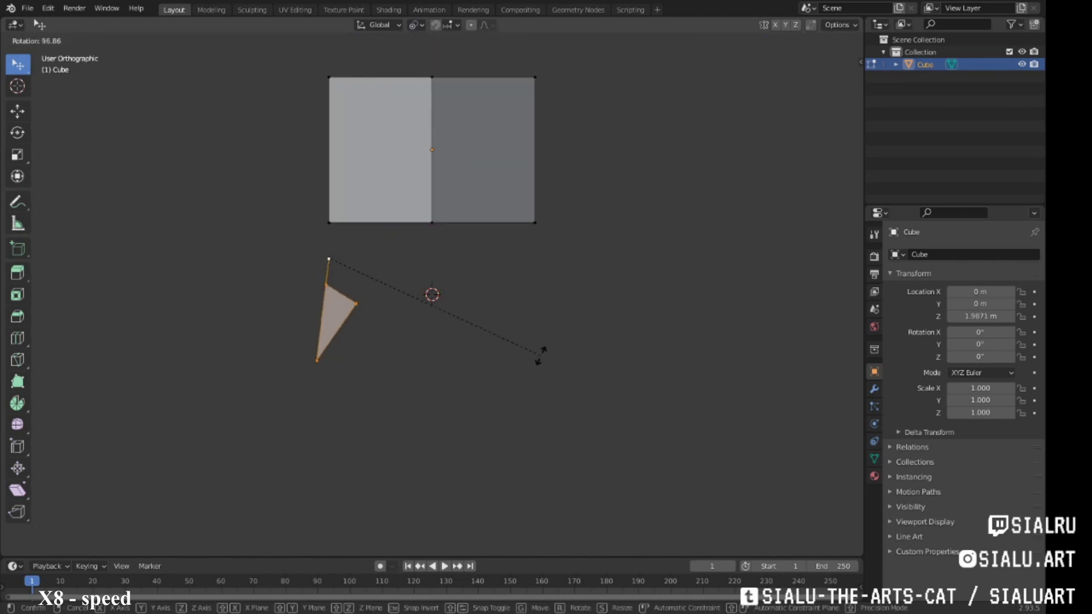
{"action": "left_click", "coordinate": [364, 283]}
Step: Move the triangle to the box corner in top view and separate it into its own object
{"action": "middle_click_drag", "start_coordinate": [311, 275], "coordinate": [398, 284]}
{"action": "key", "text": "KP_7"}
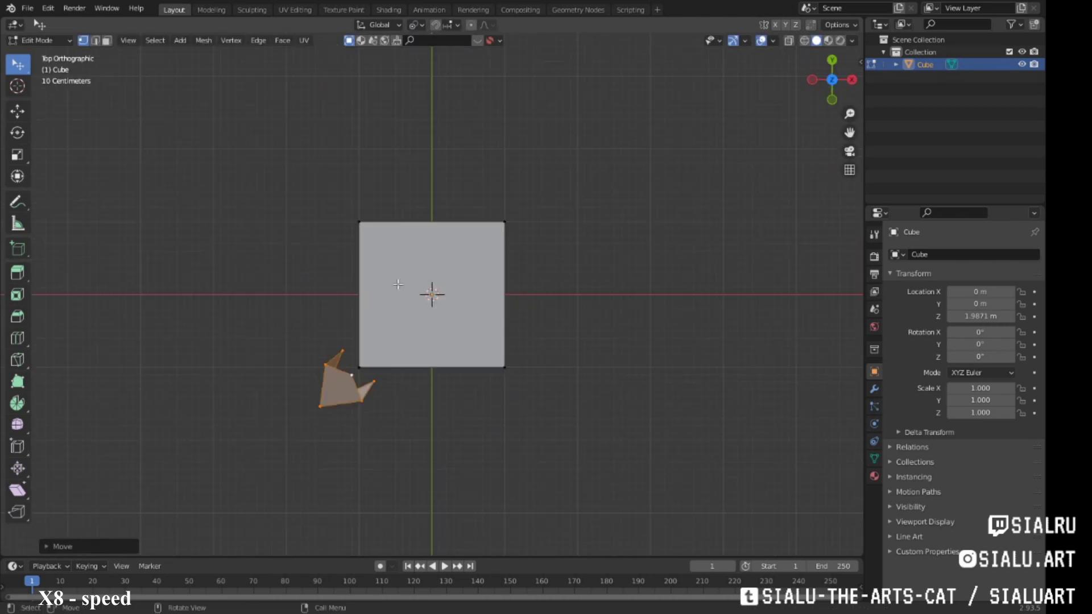
{"action": "key", "text": "g"}
{"action": "left_click", "coordinate": [546, 267]}
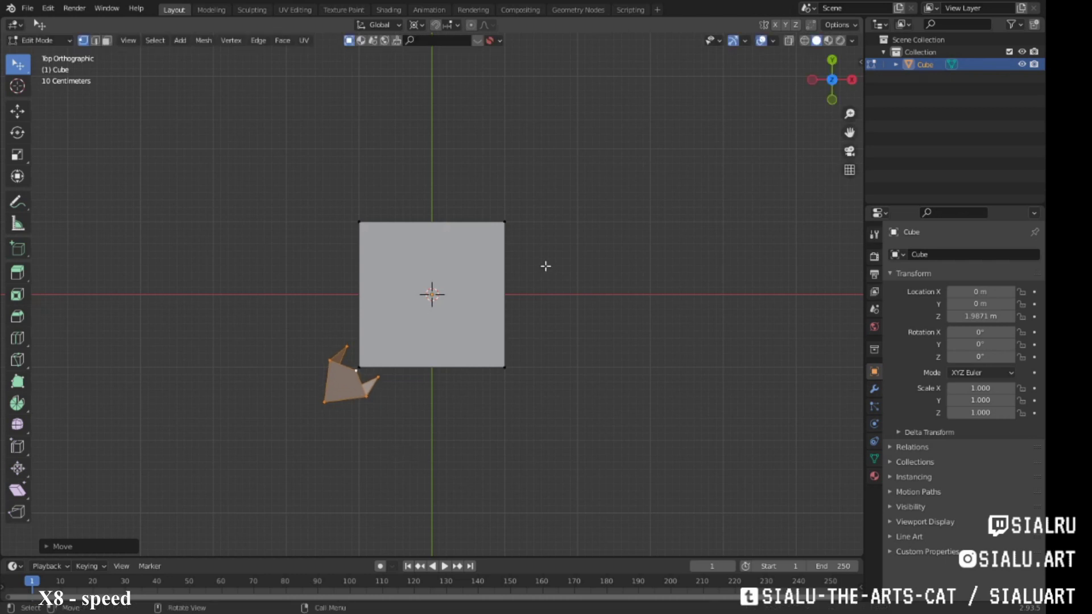
{"action": "mouse_move", "coordinate": [578, 434]}
{"action": "middle_mouse_down"}
{"action": "mouse_move", "coordinate": [632, 315]}
{"action": "mouse_move", "coordinate": [664, 332]}
{"action": "middle_mouse_up"}
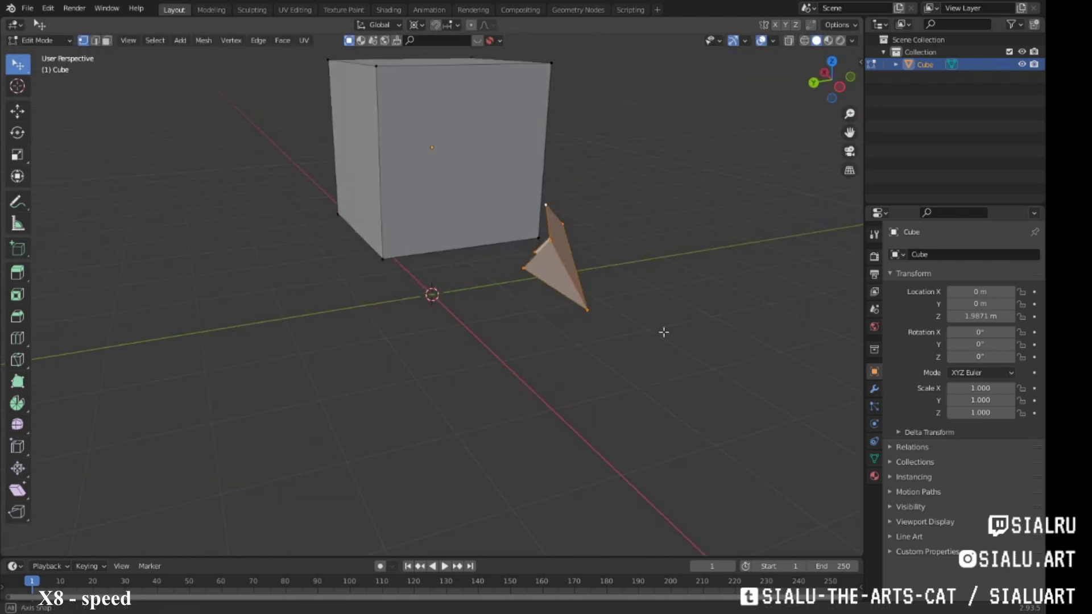
{"action": "key", "text": "p"}
{"action": "left_click", "coordinate": [660, 327]}
Step: Give the leg object Cube.001 a Mirror modifier on both X and Y
{"action": "mouse_move", "coordinate": [702, 289]}
{"action": "middle_mouse_down"}
{"action": "mouse_move", "coordinate": [400, 292]}
{"action": "mouse_move", "coordinate": [569, 284]}
{"action": "mouse_move", "coordinate": [595, 320]}
{"action": "mouse_move", "coordinate": [584, 328]}
{"action": "mouse_move", "coordinate": [602, 327]}
{"action": "mouse_move", "coordinate": [595, 351]}
{"action": "mouse_move", "coordinate": [520, 353]}
{"action": "middle_mouse_up"}
{"action": "left_click", "coordinate": [872, 76]}
{"action": "left_click", "coordinate": [874, 389]}
{"action": "left_click", "coordinate": [911, 254]}
{"action": "left_click", "coordinate": [802, 392]}
{"action": "left_click", "coordinate": [986, 295]}
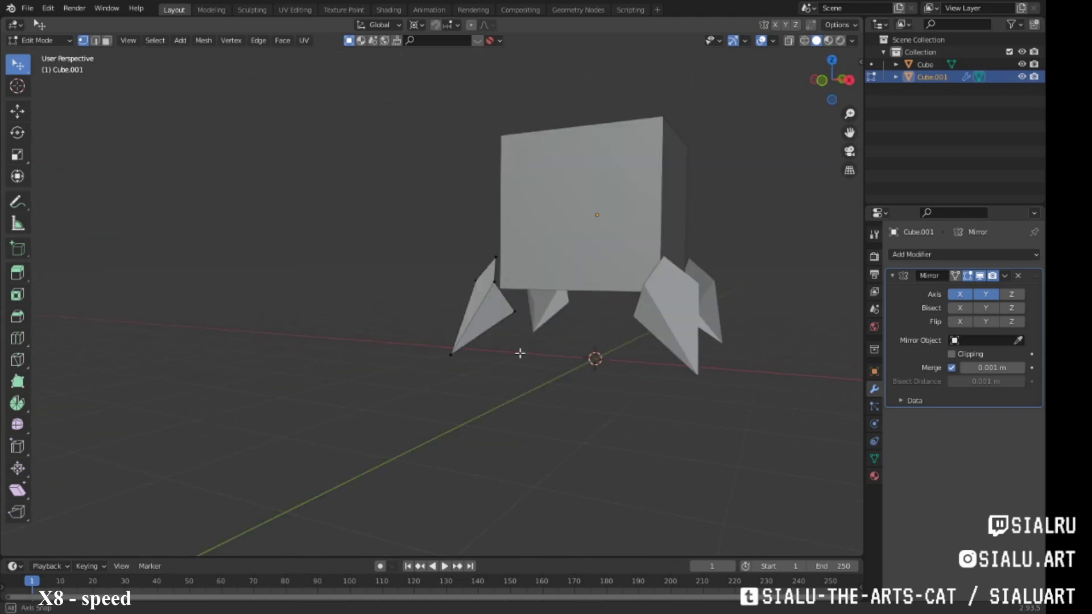
Step: Add a UV sphere, move it left as a joint, and turn on X-ray
{"action": "key", "text": "shift+a"}
{"action": "left_click", "coordinate": [570, 310]}
{"action": "mouse_move", "coordinate": [624, 385]}
{"action": "middle_mouse_down"}
{"action": "mouse_move", "coordinate": [561, 375]}
{"action": "mouse_move", "coordinate": [641, 395]}
{"action": "middle_mouse_up"}
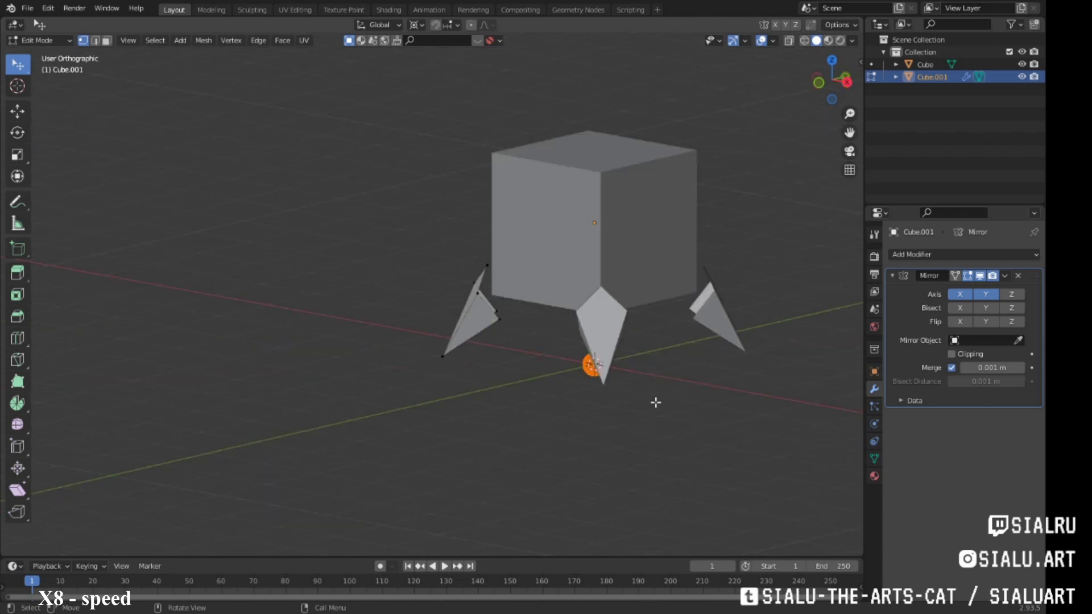
{"action": "key", "text": "KP_5"}
{"action": "key", "text": "g"}
{"action": "left_click", "coordinate": [562, 362]}
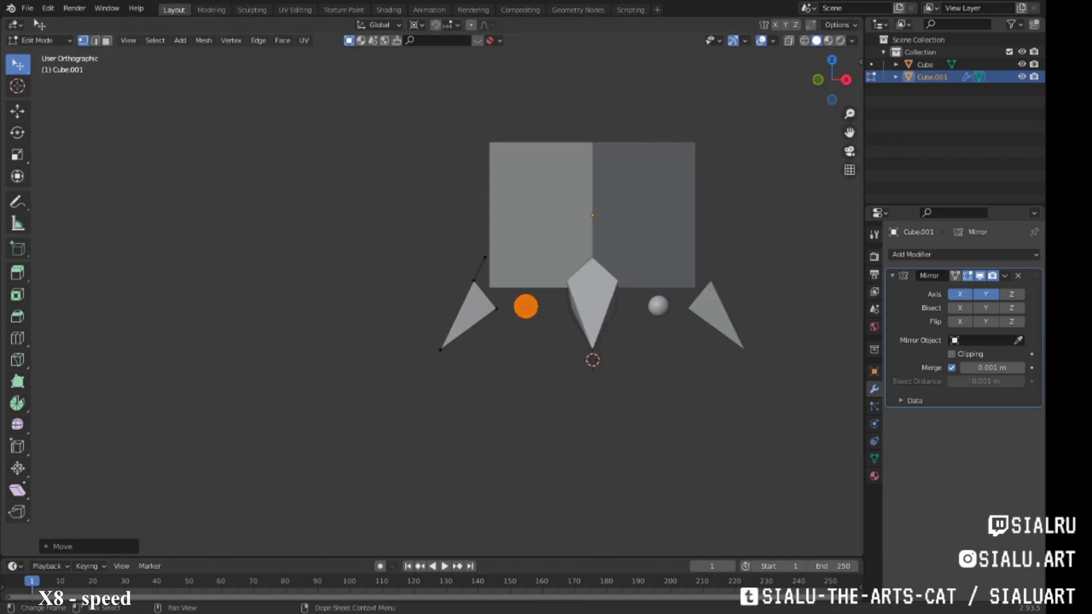
{"action": "key", "text": "alt+z"}
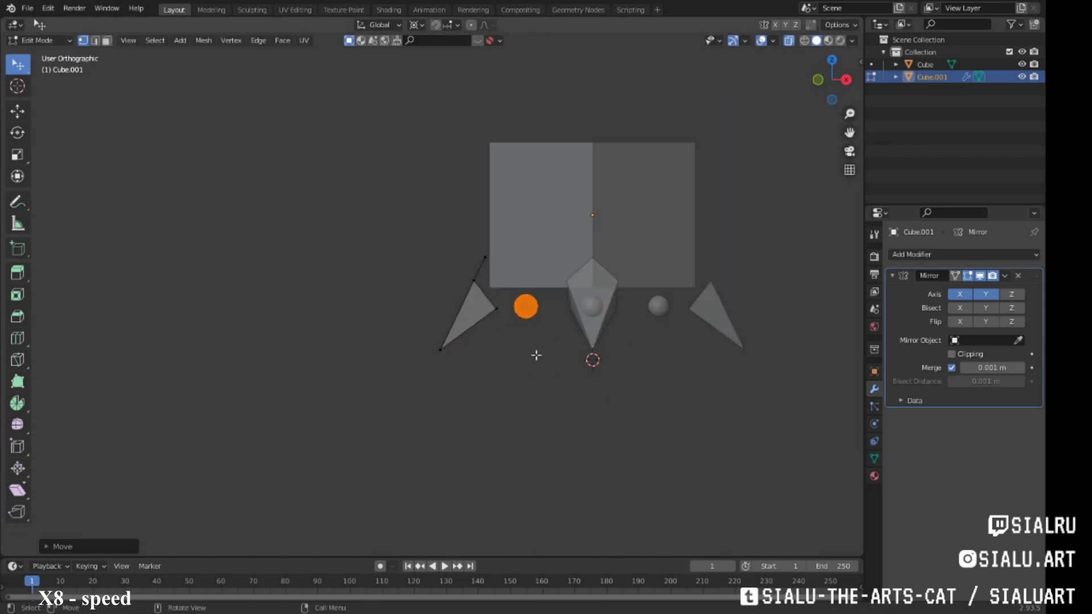
Step: Add a UV sphere inside the box and scale it up large
{"action": "key", "text": "shift+a"}
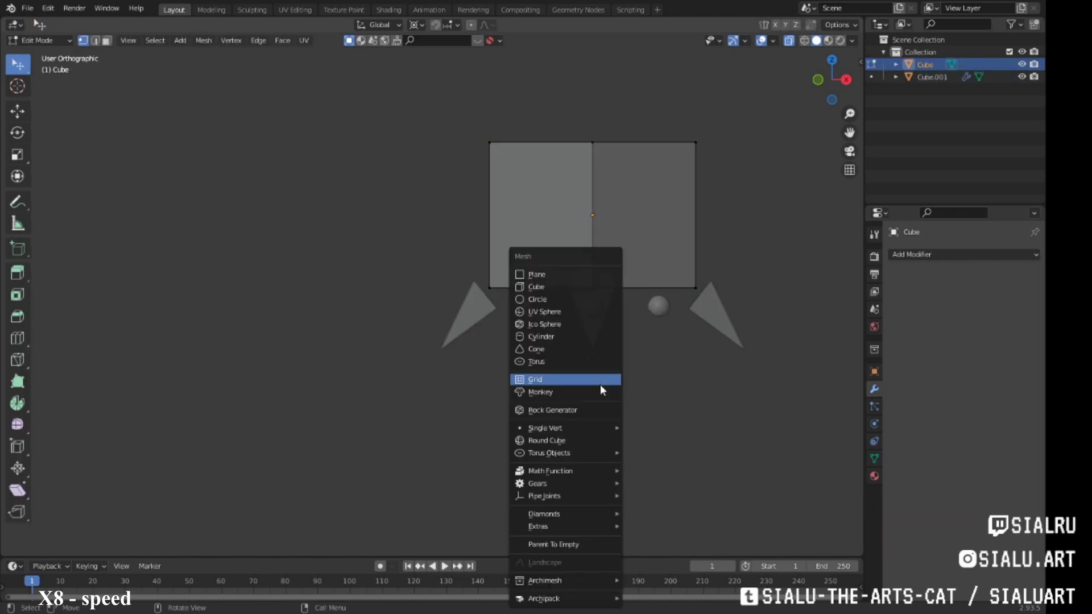
{"action": "left_click", "coordinate": [599, 385]}
{"action": "key", "text": "s"}
{"action": "left_click", "coordinate": [637, 330]}
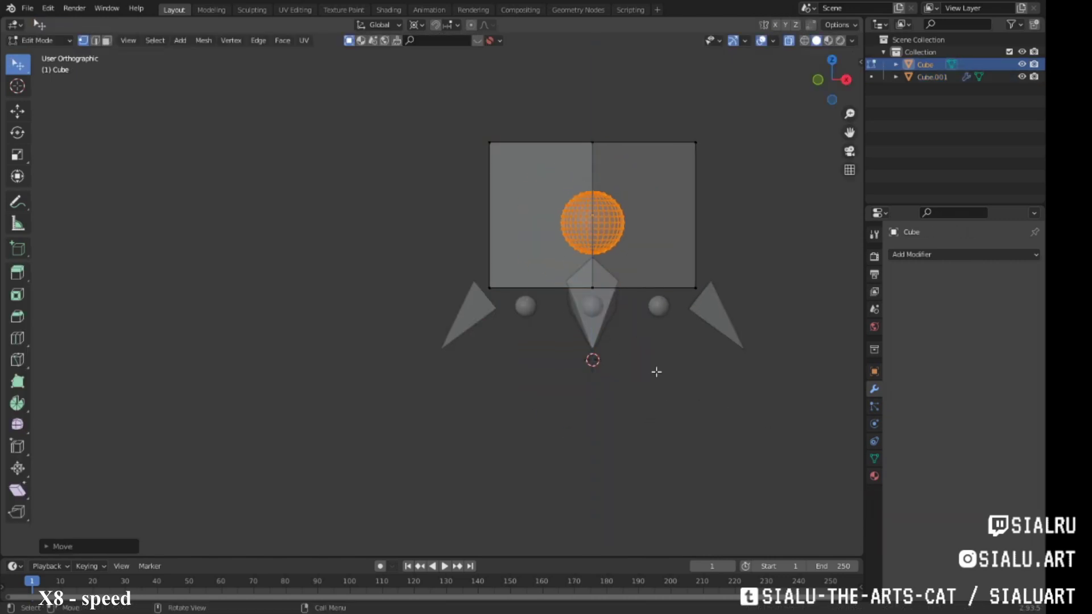
{"action": "key", "text": "s"}
{"action": "left_click", "coordinate": [705, 416]}
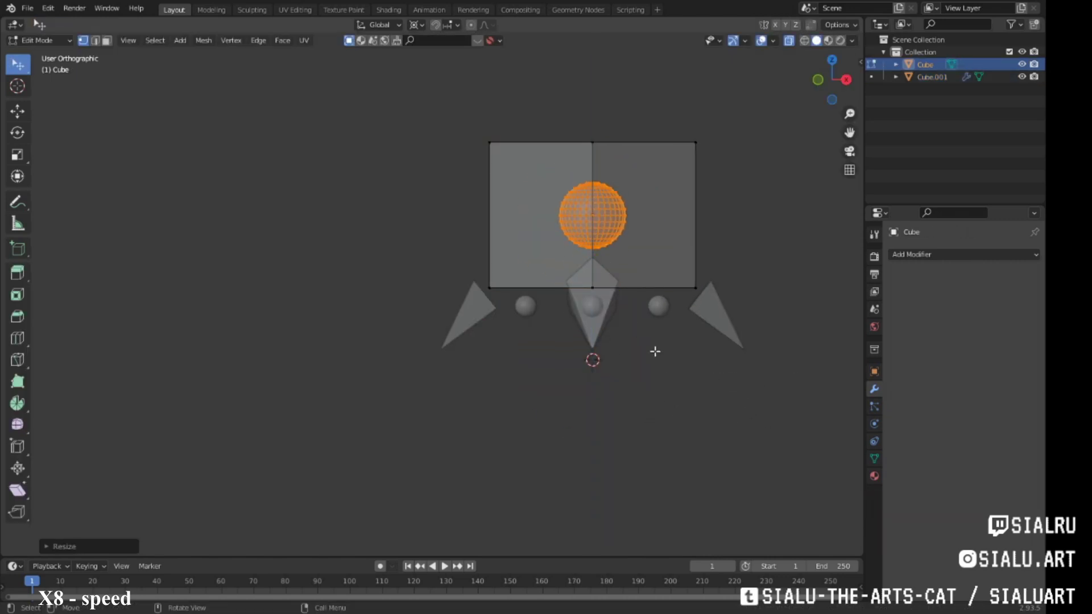
Step: In the leg object, add a cylinder, shrink it, stretch it along Z, and place it between the left spheres
{"action": "key", "text": "alt+q"}
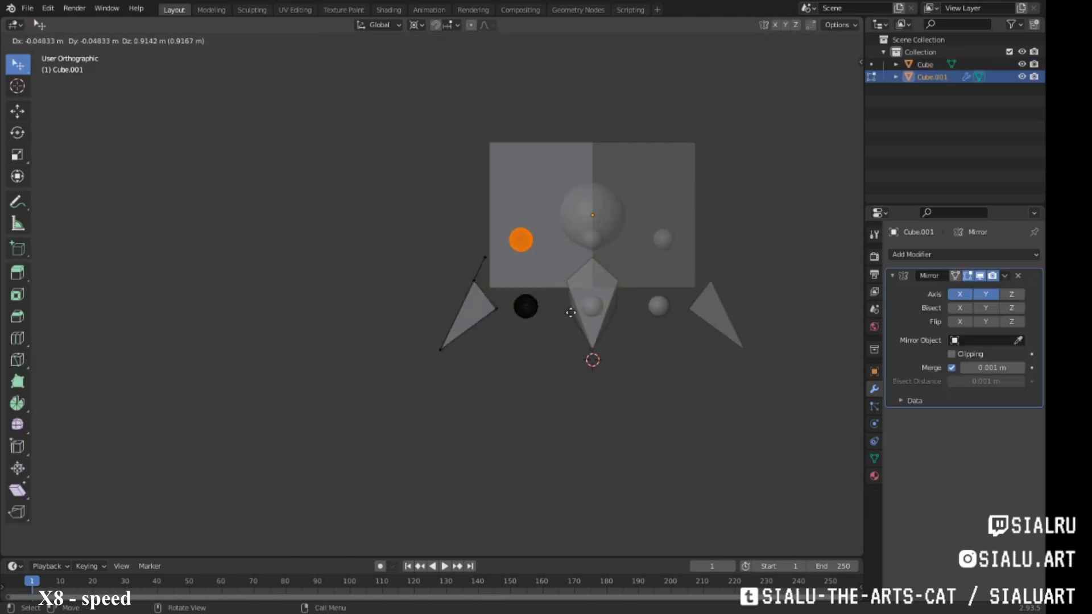
{"action": "key", "text": "alt+a"}
{"action": "key", "text": "shift+a"}
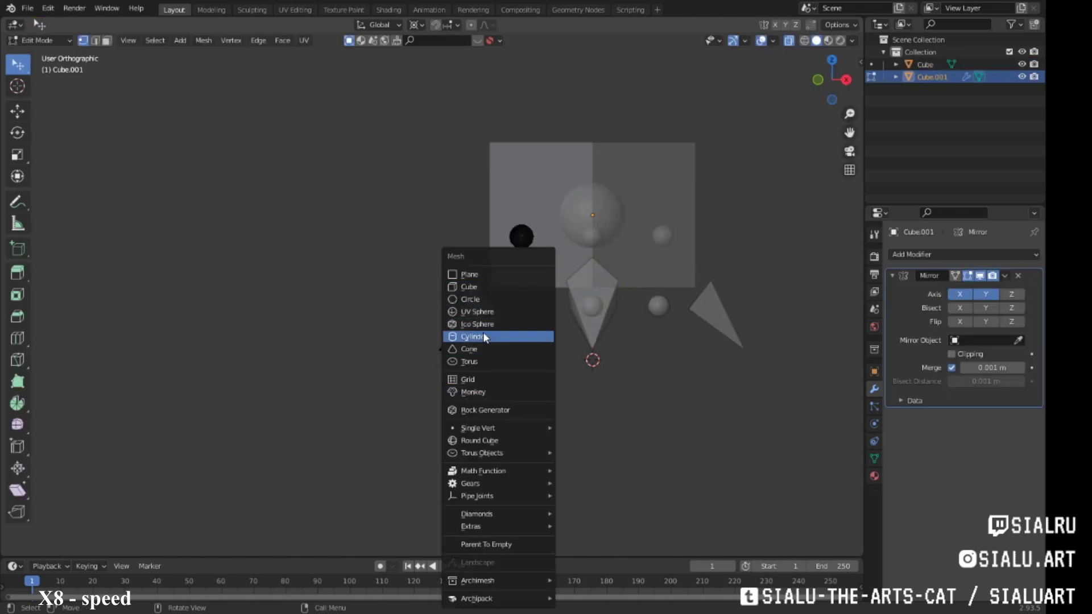
{"action": "left_click", "coordinate": [484, 337]}
{"action": "key", "text": "s"}
{"action": "left_click", "coordinate": [678, 442]}
{"action": "key", "text": "s"}
{"action": "key", "text": "z"}
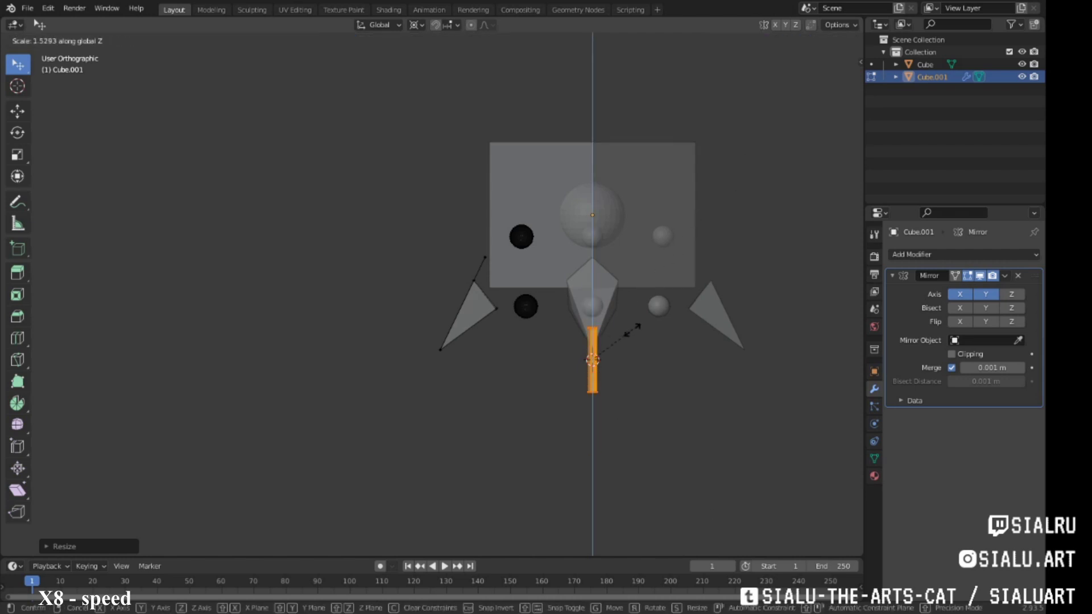
{"action": "left_click", "coordinate": [671, 358]}
{"action": "key", "text": "g"}
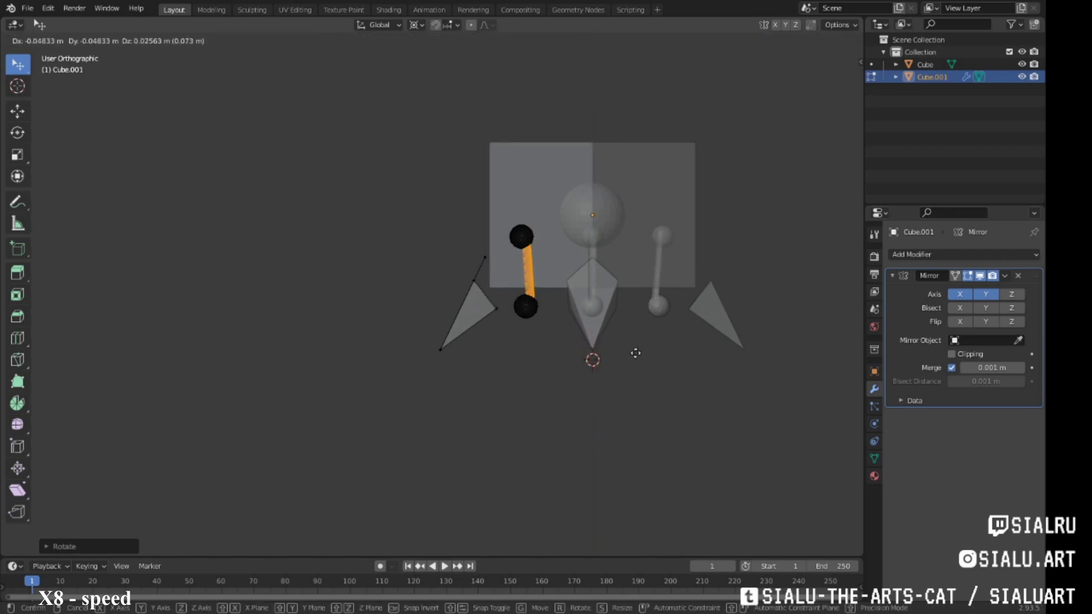
{"action": "left_click", "coordinate": [636, 353]}
Step: Tilt the cylinder around a chosen pivot so it links the two spheres
{"action": "scroll", "coordinate": [647, 227], "scroll_direction": "up", "scroll_amount": 3}
{"action": "left_click", "coordinate": [417, 25]}
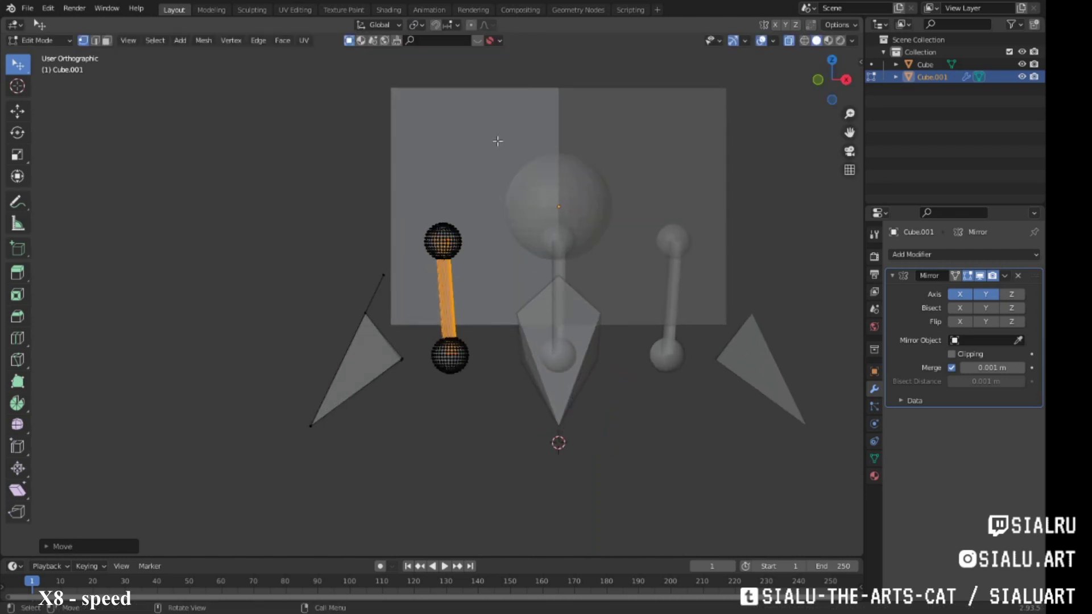
{"action": "key", "text": "r"}
{"action": "left_click", "coordinate": [522, 328]}
{"action": "middle_click_drag", "start_coordinate": [499, 431], "coordinate": [445, 316], "text": "shift"}
{"action": "key", "text": "shift+a"}
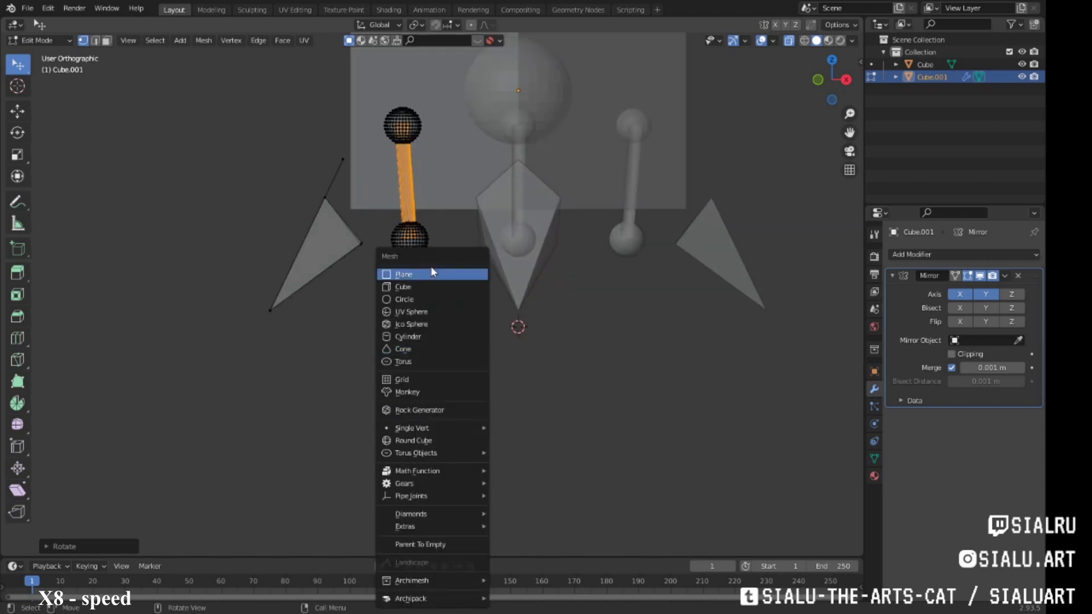
Step: Add a short cylinder bar stretched along Z and place it beside the lower joint
{"action": "left_click", "coordinate": [438, 340]}
{"action": "key", "text": "s"}
{"action": "key", "text": "z"}
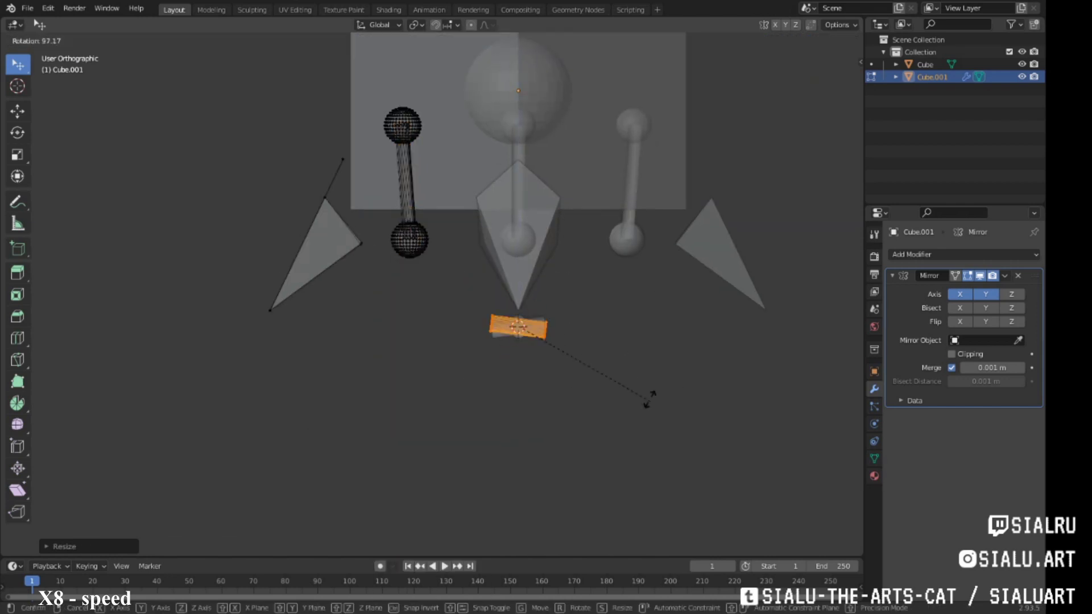
{"action": "key", "text": "Escape"}
{"action": "key", "text": "g"}
{"action": "left_click", "coordinate": [469, 310]}
{"action": "key", "text": "s"}
{"action": "key", "text": "z"}
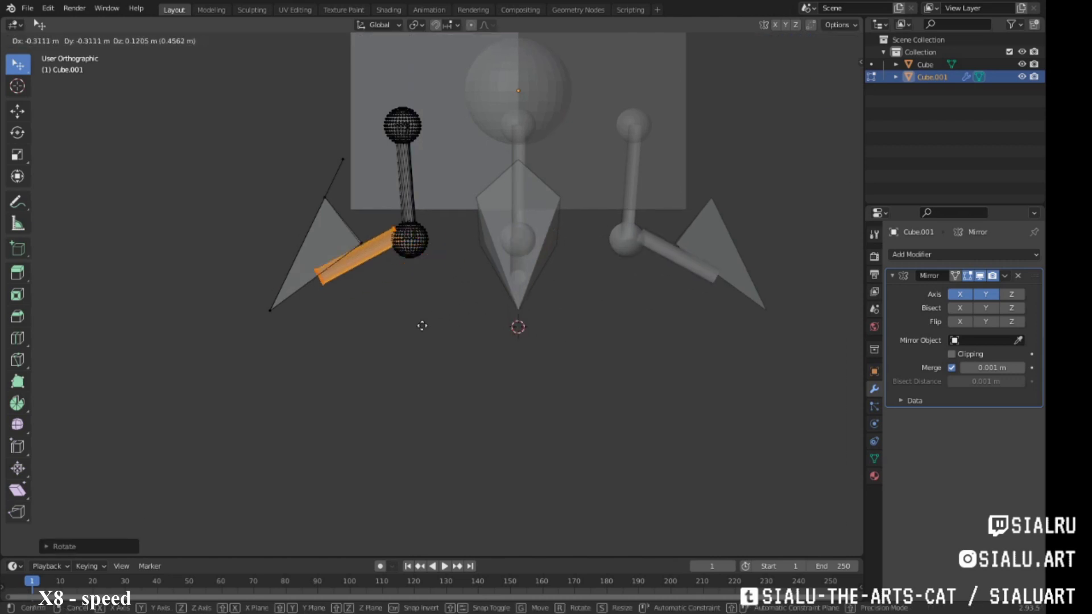
{"action": "left_click", "coordinate": [428, 310]}
Step: In front view, rotate the bar horizontal and position it between the lower sphere and left leg
{"action": "mouse_move", "coordinate": [478, 302]}
{"action": "middle_mouse_down"}
{"action": "mouse_move", "coordinate": [512, 349]}
{"action": "mouse_move", "coordinate": [478, 316]}
{"action": "mouse_move", "coordinate": [355, 287]}
{"action": "middle_mouse_up"}
{"action": "key", "text": "KP_1"}
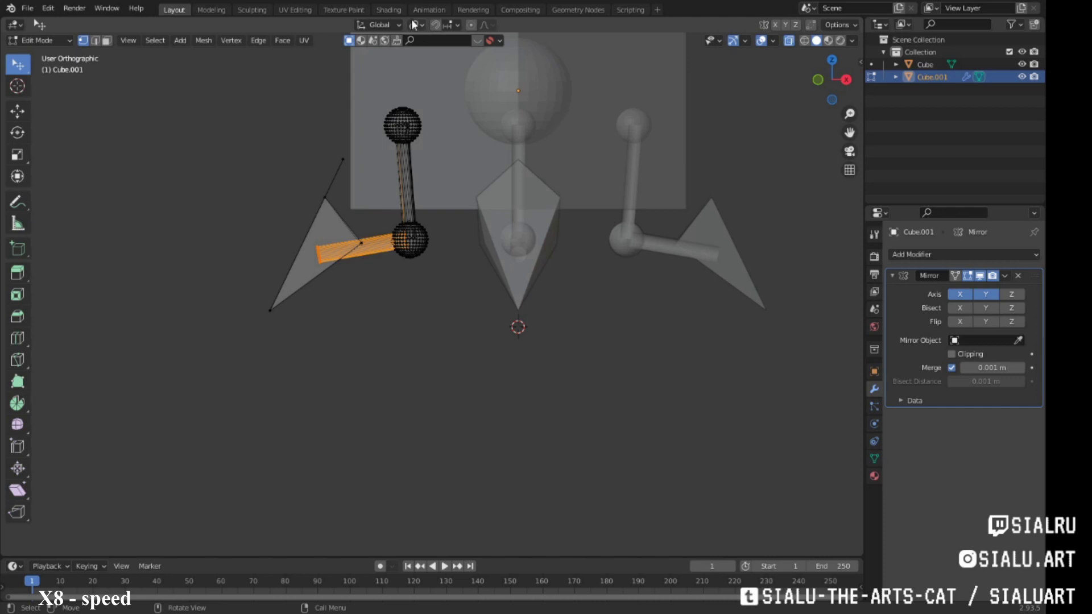
{"action": "left_click", "coordinate": [425, 82]}
{"action": "key", "text": "r"}
{"action": "left_click", "coordinate": [607, 137]}
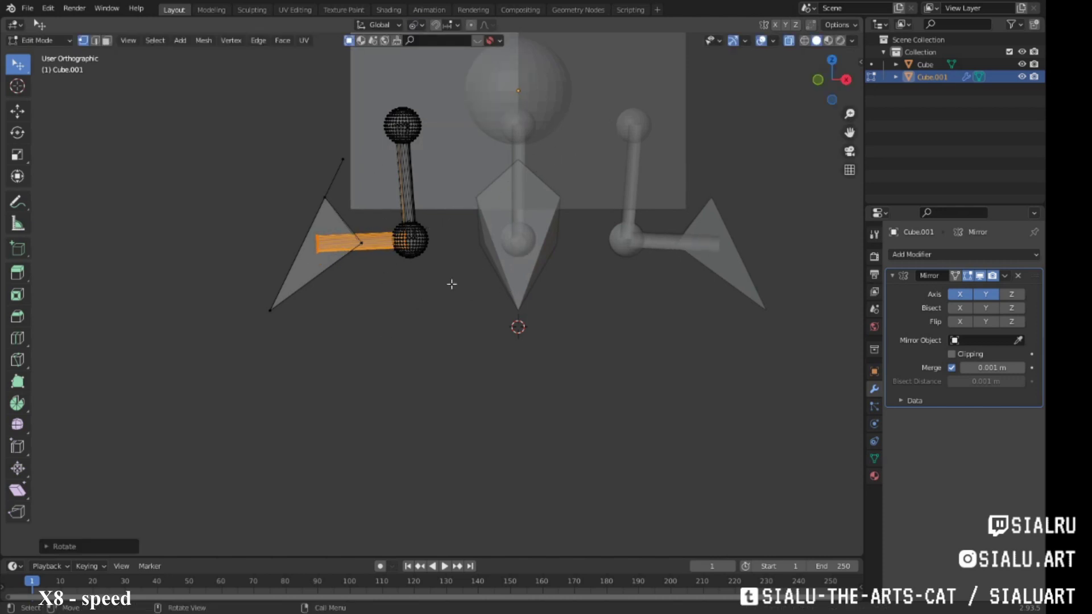
{"action": "key", "text": "r"}
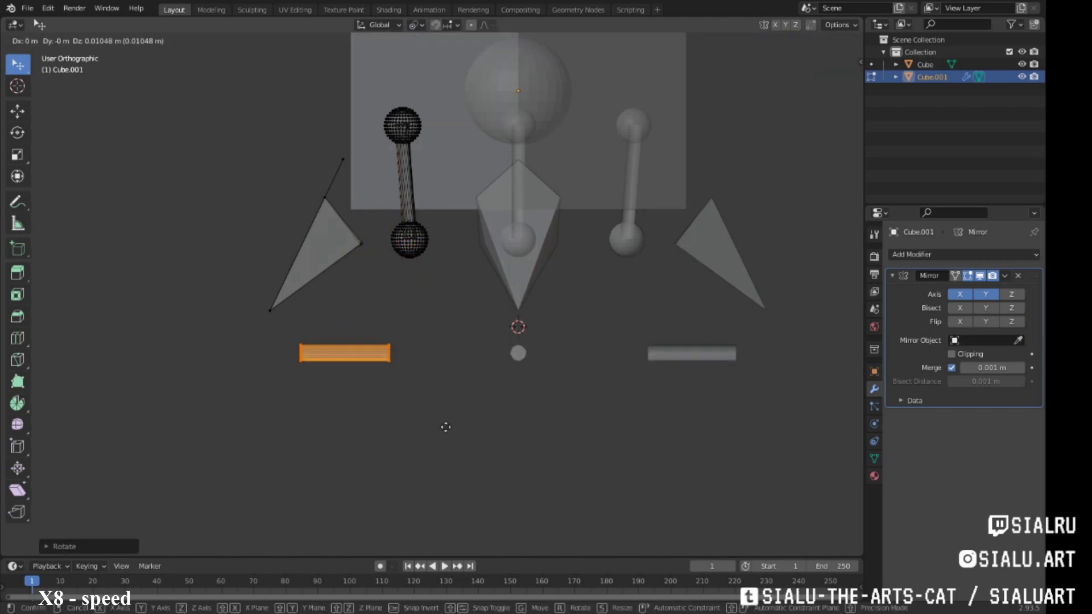
{"action": "left_click", "coordinate": [467, 317]}
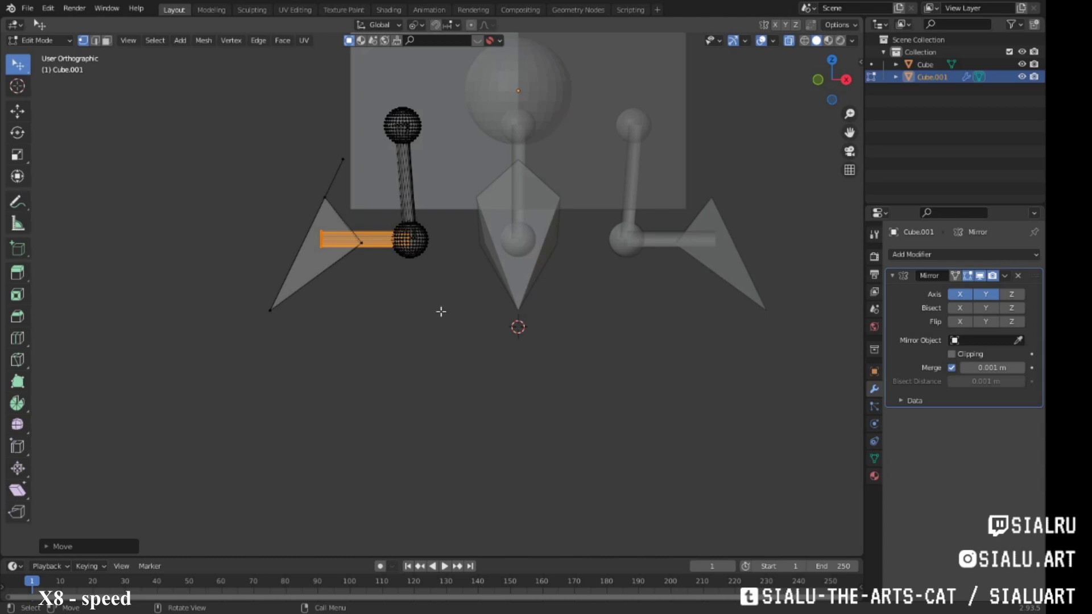
{"action": "mouse_move", "coordinate": [440, 312]}
{"action": "middle_mouse_down"}
{"action": "mouse_move", "coordinate": [325, 298]}
{"action": "mouse_move", "coordinate": [483, 305]}
{"action": "middle_mouse_up"}
{"action": "right_click", "coordinate": [483, 305]}
Step: Select the left leg and move its inner face up-left, then enlarge it
{"action": "mouse_move", "coordinate": [643, 278]}
{"action": "middle_mouse_down"}
{"action": "mouse_move", "coordinate": [353, 203]}
{"action": "mouse_move", "coordinate": [546, 263]}
{"action": "mouse_move", "coordinate": [424, 239]}
{"action": "mouse_move", "coordinate": [420, 297]}
{"action": "mouse_move", "coordinate": [475, 281]}
{"action": "mouse_move", "coordinate": [480, 298]}
{"action": "middle_mouse_up"}
{"action": "key", "text": "ctrl+l"}
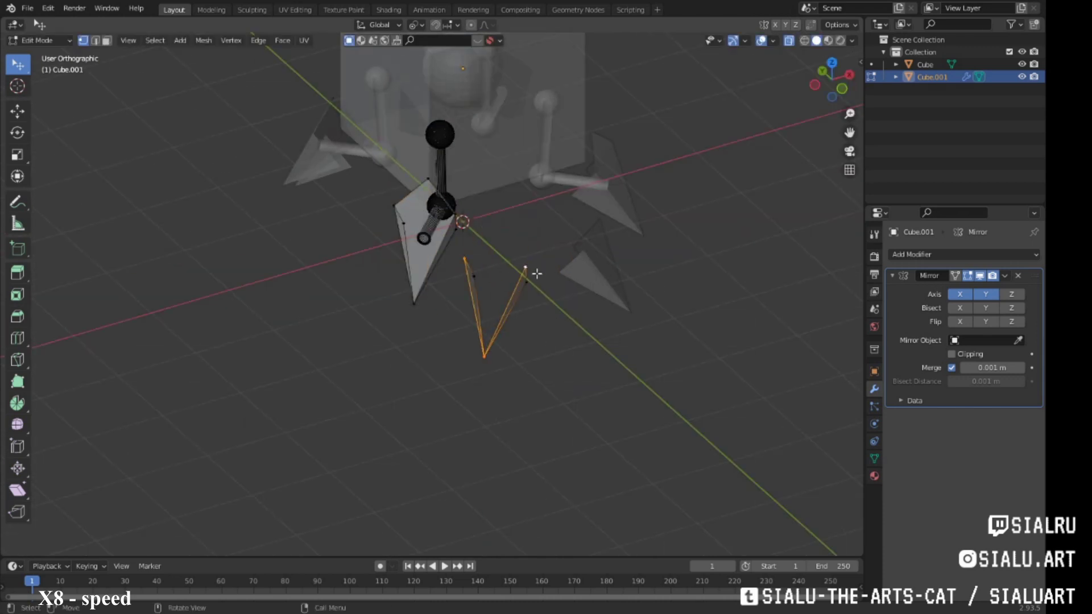
{"action": "mouse_move", "coordinate": [499, 261]}
{"action": "middle_mouse_down"}
{"action": "mouse_move", "coordinate": [449, 289]}
{"action": "mouse_move", "coordinate": [480, 325]}
{"action": "middle_mouse_up"}
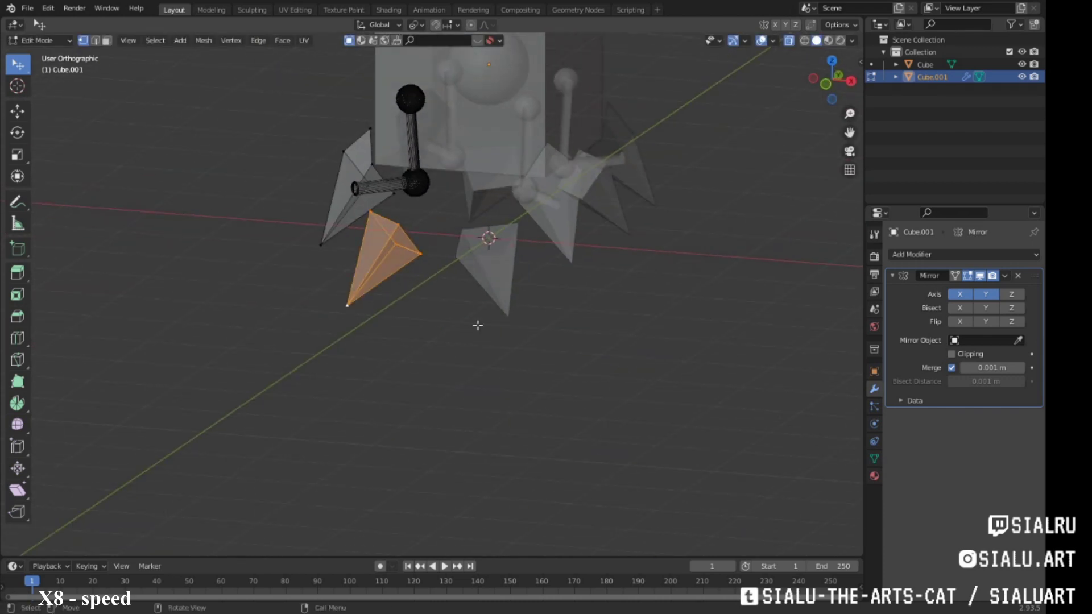
{"action": "key", "text": "g"}
{"action": "left_click", "coordinate": [392, 226]}
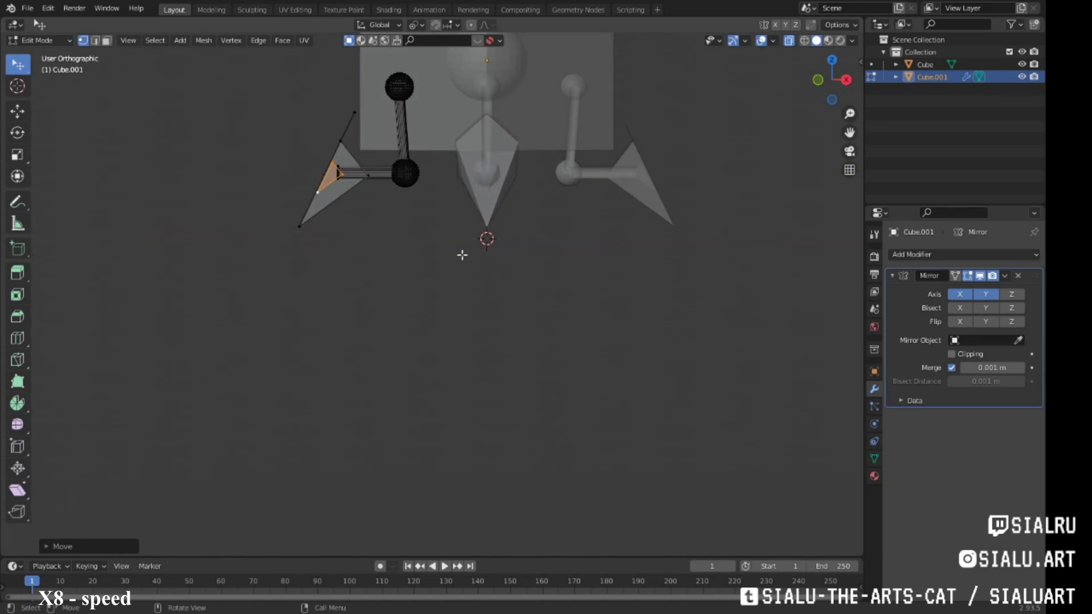
{"action": "middle_click_drag", "start_coordinate": [462, 255], "coordinate": [462, 255]}
{"action": "key", "text": "s"}
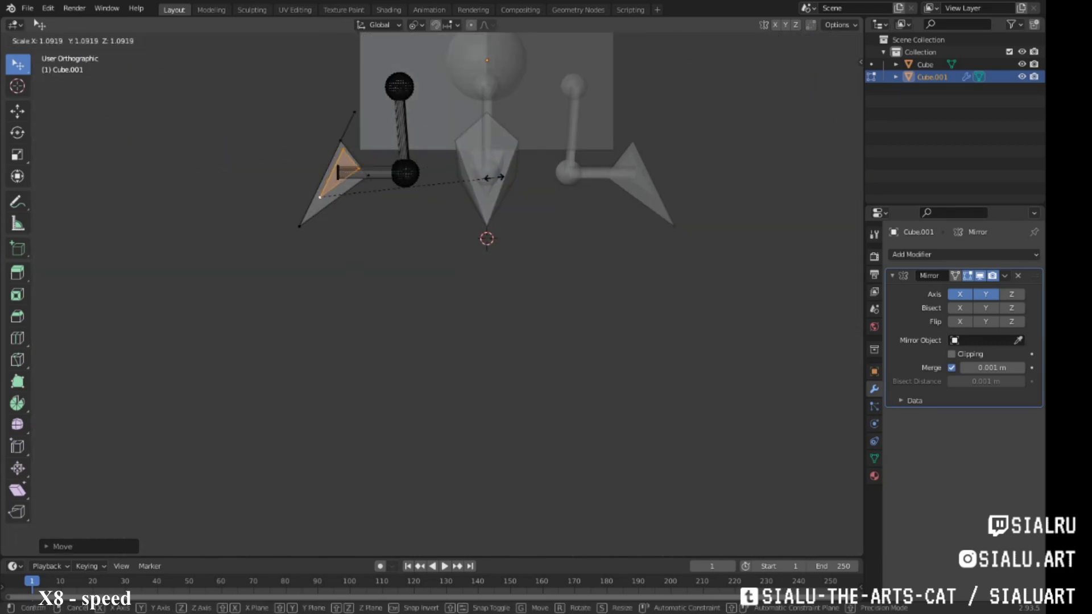
{"action": "left_click", "coordinate": [477, 188]}
Step: Select the horizontal bar and move it along the Y axis in depth
{"action": "mouse_move", "coordinate": [475, 190]}
{"action": "middle_mouse_down"}
{"action": "mouse_move", "coordinate": [605, 227]}
{"action": "mouse_move", "coordinate": [463, 271]}
{"action": "mouse_move", "coordinate": [575, 257]}
{"action": "mouse_move", "coordinate": [458, 283]}
{"action": "middle_mouse_up"}
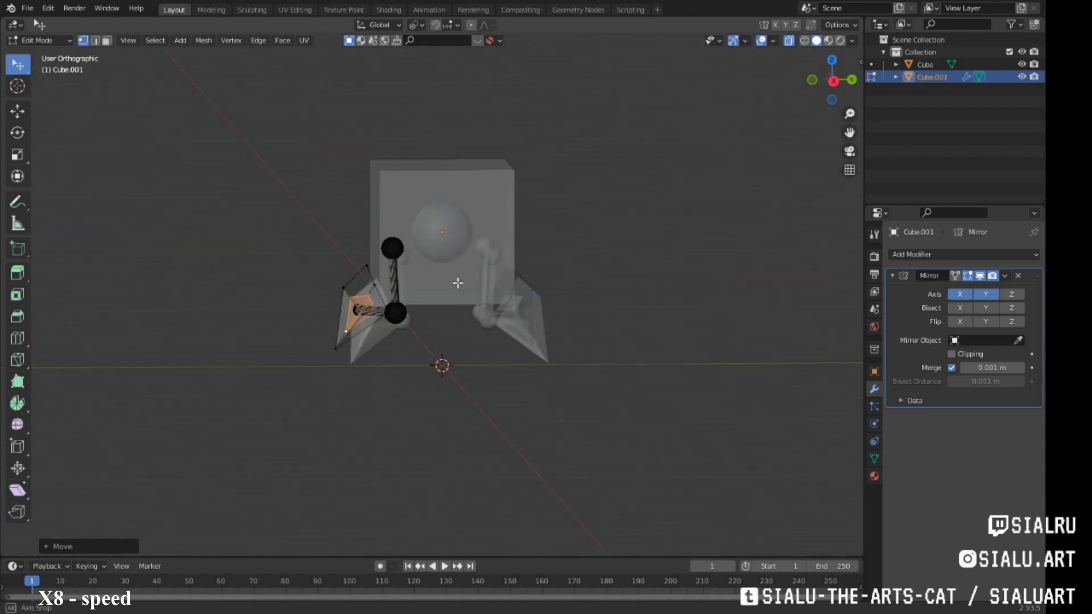
{"action": "middle_click_drag", "start_coordinate": [458, 282], "coordinate": [293, 299]}
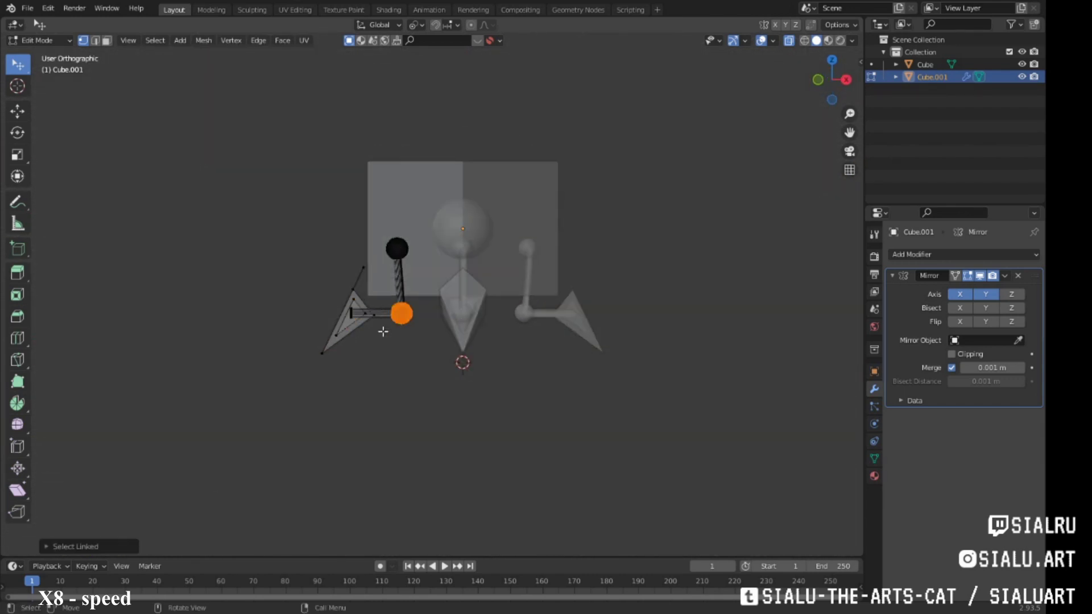
{"action": "left_click", "coordinate": [370, 313]}
{"action": "key", "text": "ctrl+l"}
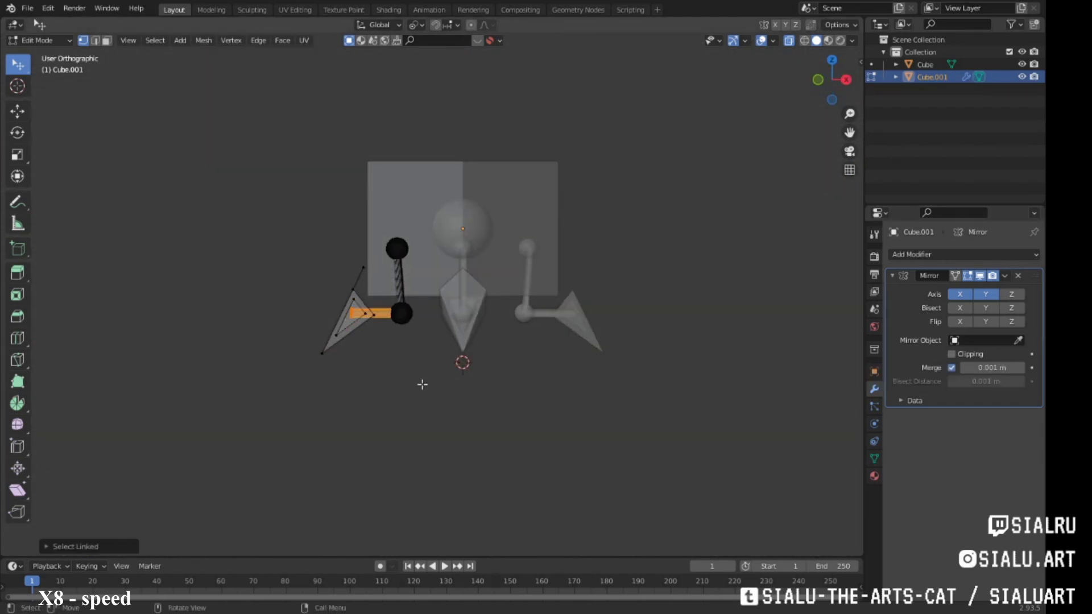
{"action": "key", "text": "g"}
{"action": "key", "text": "y"}
{"action": "left_click", "coordinate": [455, 453]}
{"action": "mouse_move", "coordinate": [456, 453]}
{"action": "middle_mouse_down"}
{"action": "mouse_move", "coordinate": [504, 425]}
{"action": "mouse_move", "coordinate": [515, 390]}
{"action": "mouse_move", "coordinate": [519, 409]}
{"action": "mouse_move", "coordinate": [558, 381]}
{"action": "mouse_move", "coordinate": [537, 415]}
{"action": "mouse_move", "coordinate": [504, 412]}
{"action": "mouse_move", "coordinate": [529, 360]}
{"action": "mouse_move", "coordinate": [512, 318]}
{"action": "middle_mouse_up"}
Step: In the box body's Edit Mode, duplicate its top edge just above the box in front view
{"action": "key", "text": "Tab"}
{"action": "left_click", "coordinate": [504, 245]}
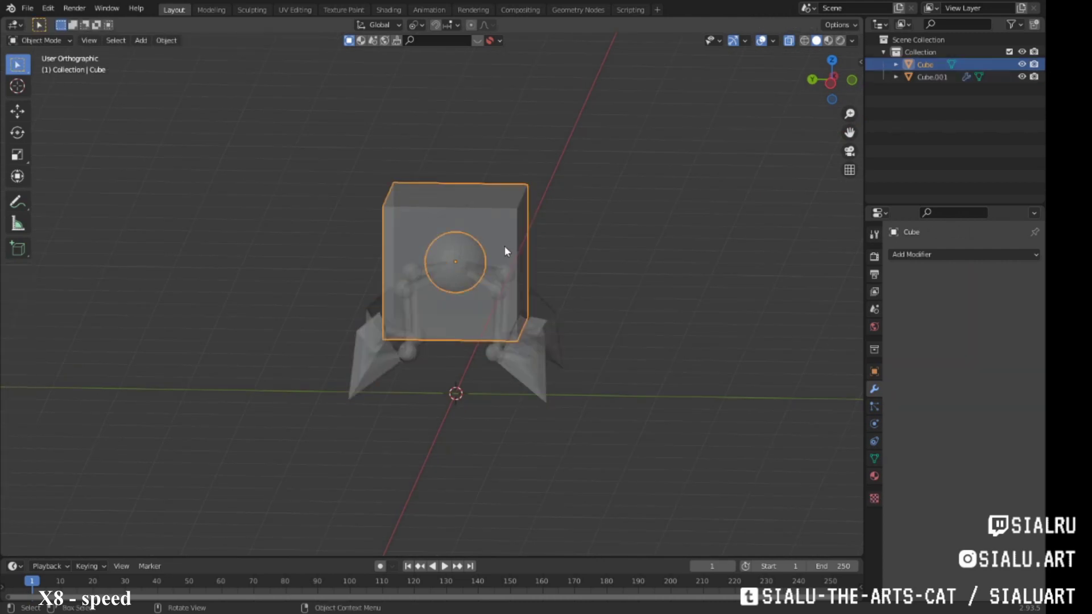
{"action": "key", "text": "Tab"}
{"action": "key", "text": "ctrl+i"}
{"action": "key", "text": "KP_1"}
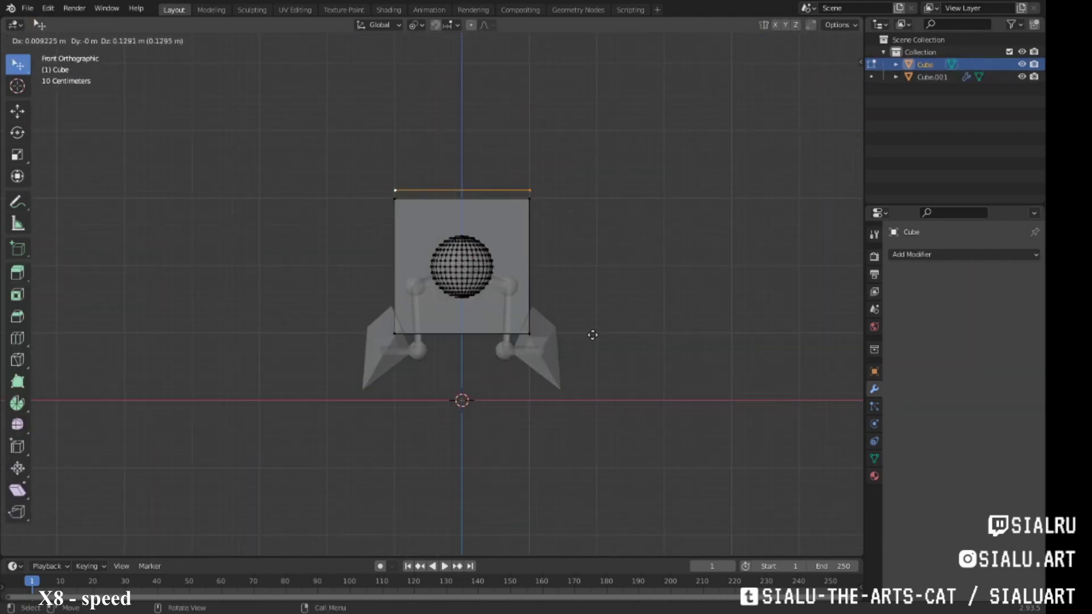
{"action": "left_click", "coordinate": [610, 317]}
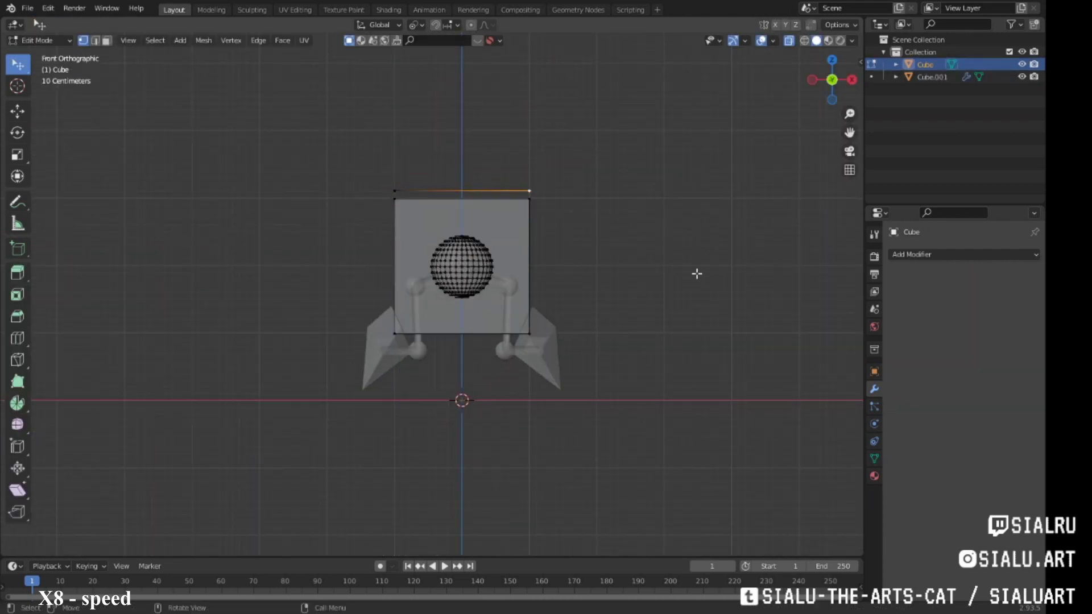
Step: Shorten the edge to the centre along X and tilt it into a roof slope
{"action": "key", "text": "g"}
{"action": "key", "text": "x"}
{"action": "left_click", "coordinate": [626, 309]}
{"action": "key", "text": "r"}
{"action": "left_click", "coordinate": [405, 289]}
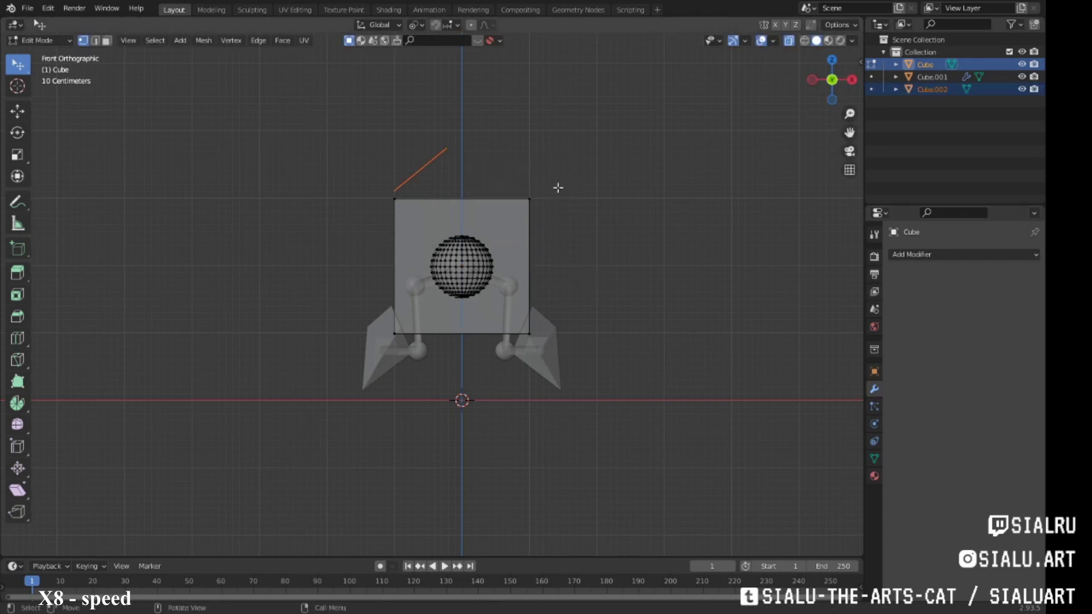
Step: Add a Mirror modifier to the roof edge piece so the slope mirrors across the box
{"action": "left_click", "coordinate": [965, 254]}
{"action": "left_click", "coordinate": [793, 372]}
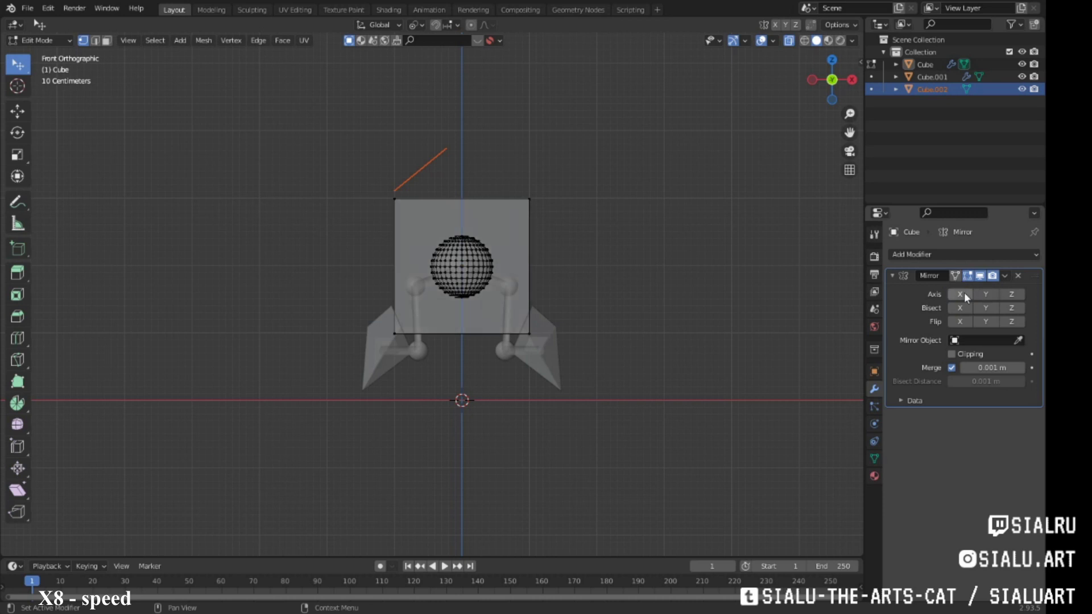
{"action": "left_click", "coordinate": [1018, 276]}
{"action": "left_click", "coordinate": [872, 88]}
{"action": "left_click", "coordinate": [964, 254]}
{"action": "left_click", "coordinate": [793, 412]}
{"action": "mouse_move", "coordinate": [654, 341]}
{"action": "middle_mouse_down"}
{"action": "mouse_move", "coordinate": [720, 336]}
{"action": "mouse_move", "coordinate": [585, 360]}
{"action": "mouse_move", "coordinate": [514, 279]}
{"action": "mouse_move", "coordinate": [517, 415]}
{"action": "middle_mouse_up"}
Step: Add a cylinder to the box mesh and scale it down to a small size
{"action": "key", "text": "alt+q"}
{"action": "key", "text": "shift+a"}
{"action": "left_click", "coordinate": [481, 330]}
{"action": "key", "text": "KP_1"}
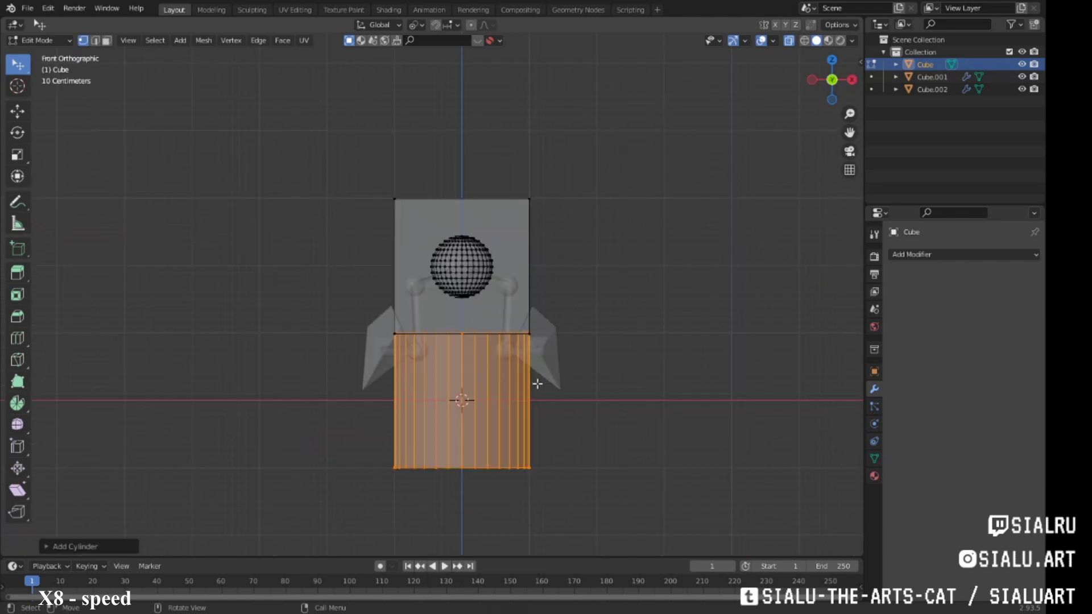
{"action": "key", "text": "s"}
{"action": "left_click", "coordinate": [495, 407]}
{"action": "key", "text": "KP_3"}
{"action": "scroll", "coordinate": [400, 319], "scroll_direction": "up", "scroll_amount": 2}
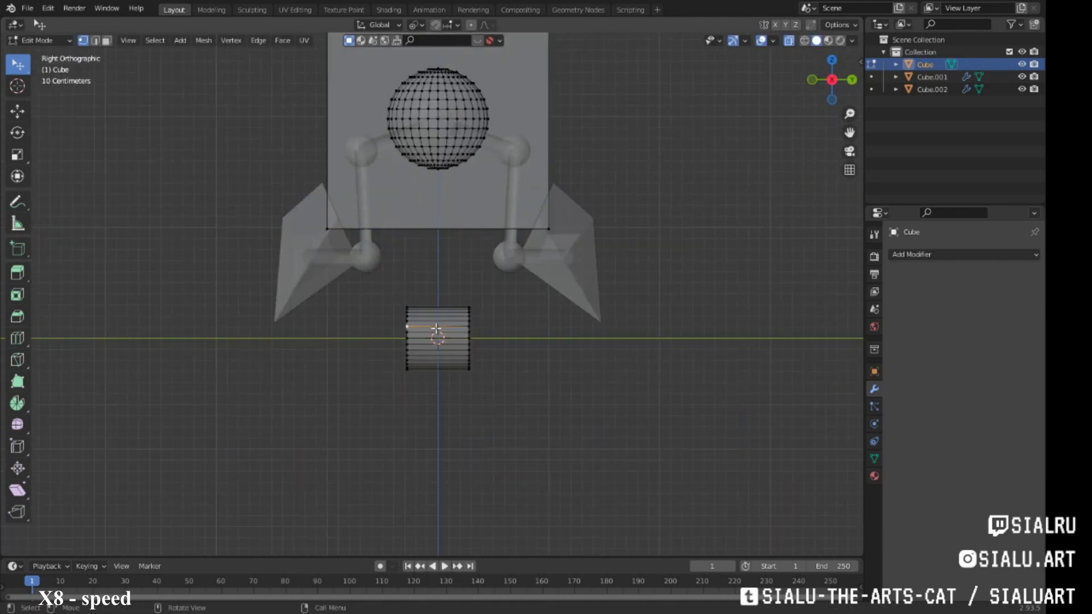
{"action": "left_click", "coordinate": [17, 338]}
{"action": "scroll", "coordinate": [434, 367], "scroll_direction": "up", "scroll_amount": 2}
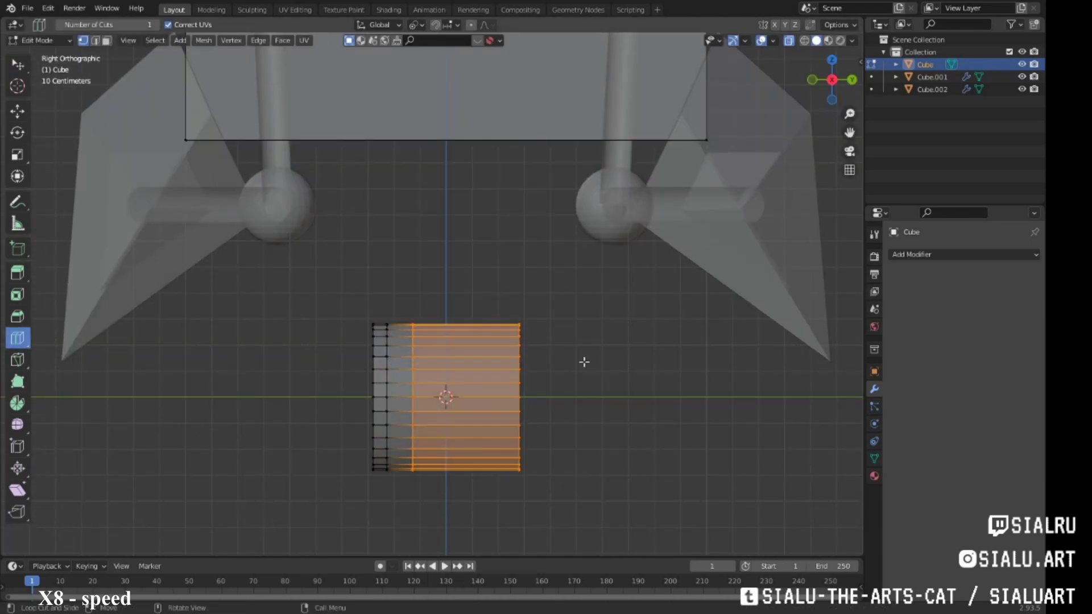
Step: Lengthen the cylinder and extrude its end face into a wider rim
{"action": "key", "text": "g"}
{"action": "left_click", "coordinate": [603, 332]}
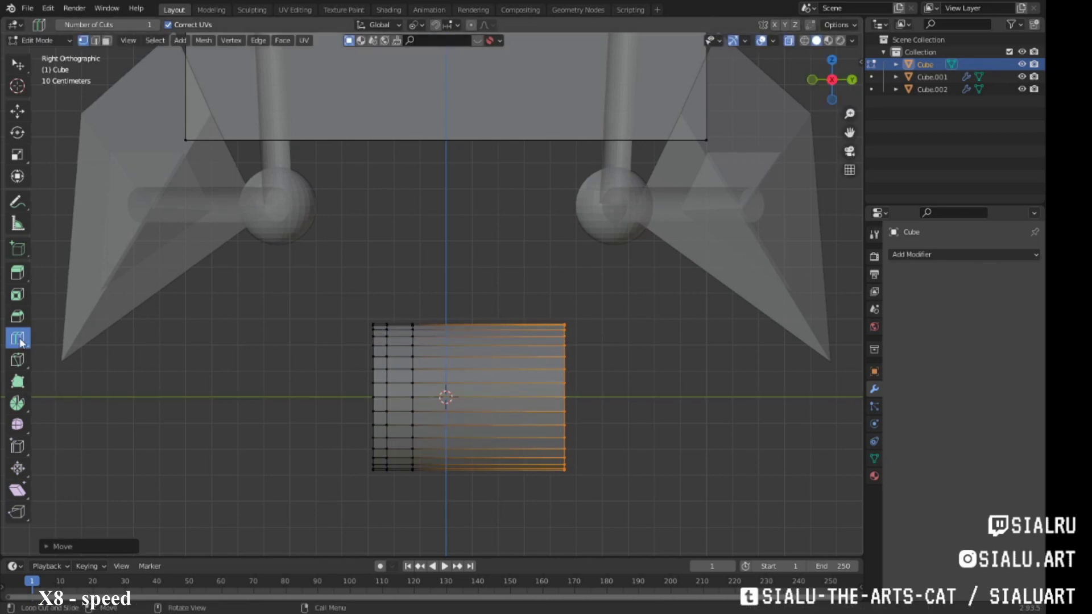
{"action": "middle_click_drag", "start_coordinate": [422, 345], "coordinate": [512, 378]}
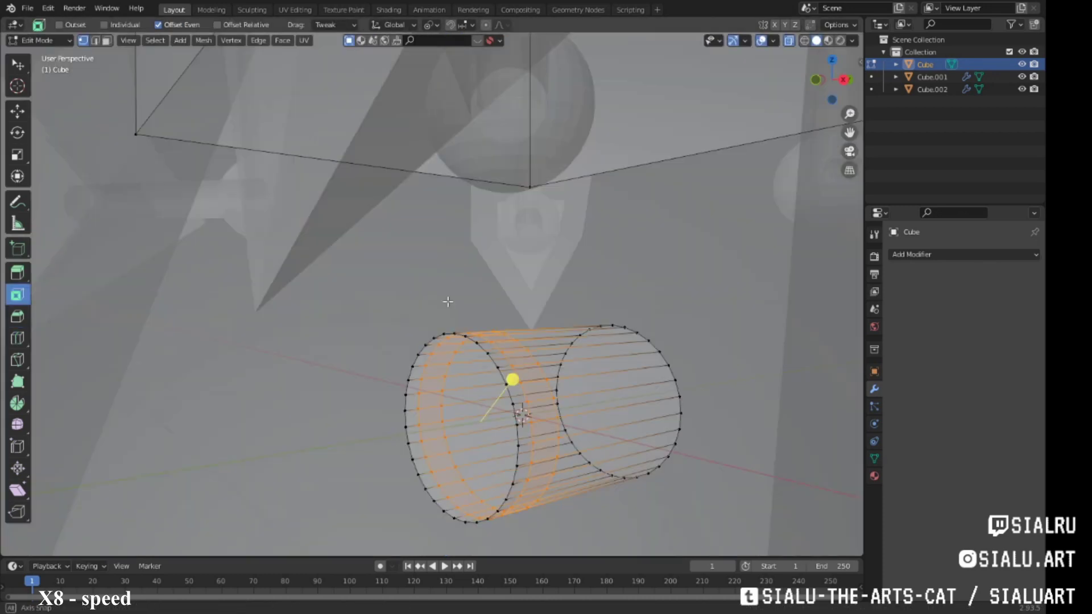
{"action": "key", "text": "e"}
{"action": "left_click", "coordinate": [512, 378]}
{"action": "key", "text": "s"}
{"action": "left_click", "coordinate": [657, 381]}
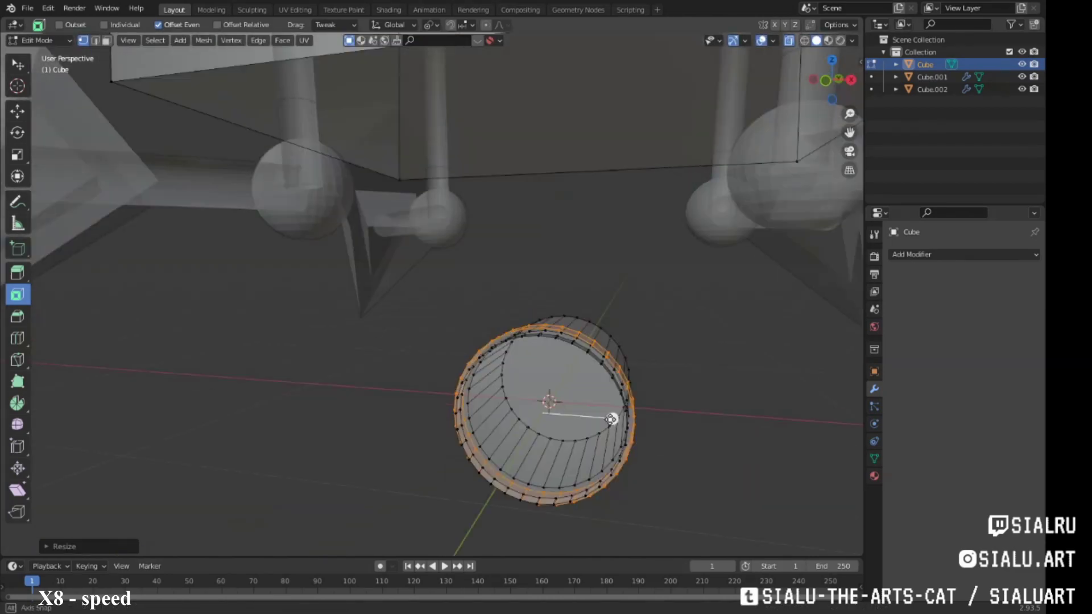
Step: Inset the cylinder's end face and push it inward to form a recess
{"action": "middle_click_drag", "start_coordinate": [609, 419], "coordinate": [597, 381]}
{"action": "key", "text": "i"}
{"action": "left_click", "coordinate": [517, 387]}
{"action": "middle_click_drag", "start_coordinate": [517, 387], "coordinate": [700, 378]}
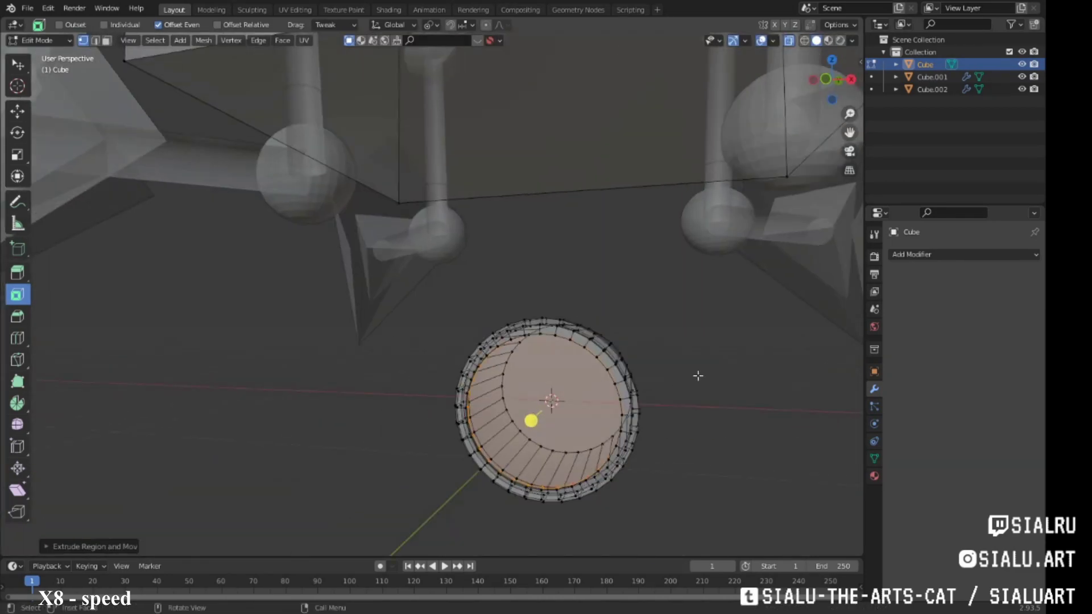
{"action": "key", "text": "e"}
{"action": "left_click", "coordinate": [493, 439]}
{"action": "mouse_move", "coordinate": [492, 438]}
{"action": "middle_mouse_down"}
{"action": "mouse_move", "coordinate": [541, 383]}
{"action": "mouse_move", "coordinate": [651, 378]}
{"action": "mouse_move", "coordinate": [532, 480]}
{"action": "mouse_move", "coordinate": [477, 368]}
{"action": "mouse_move", "coordinate": [546, 256]}
{"action": "middle_mouse_up"}
Step: Move the whole cylinder back in depth and up onto the top of the box
{"action": "key", "text": "l"}
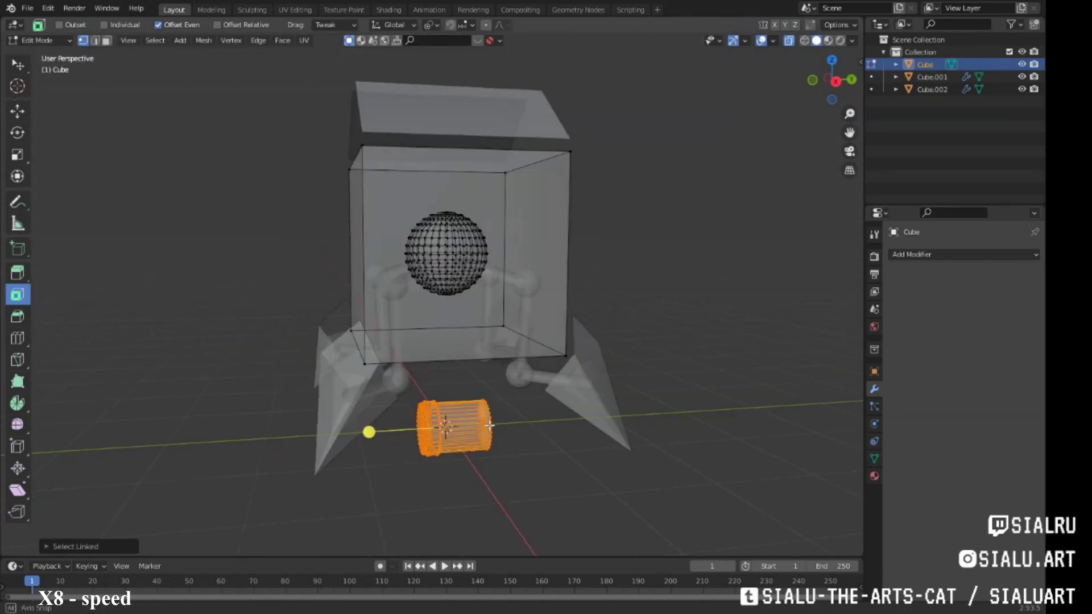
{"action": "key", "text": "g"}
{"action": "key", "text": "y"}
{"action": "left_click", "coordinate": [602, 299]}
{"action": "mouse_move", "coordinate": [602, 299]}
{"action": "middle_mouse_down"}
{"action": "mouse_move", "coordinate": [578, 349]}
{"action": "mouse_move", "coordinate": [596, 345]}
{"action": "mouse_move", "coordinate": [524, 341]}
{"action": "middle_mouse_up"}
{"action": "key", "text": "g"}
{"action": "key", "text": "y"}
{"action": "left_click", "coordinate": [559, 347]}
{"action": "key", "text": "KP_3"}
{"action": "scroll", "coordinate": [492, 263], "scroll_direction": "up", "scroll_amount": 2}
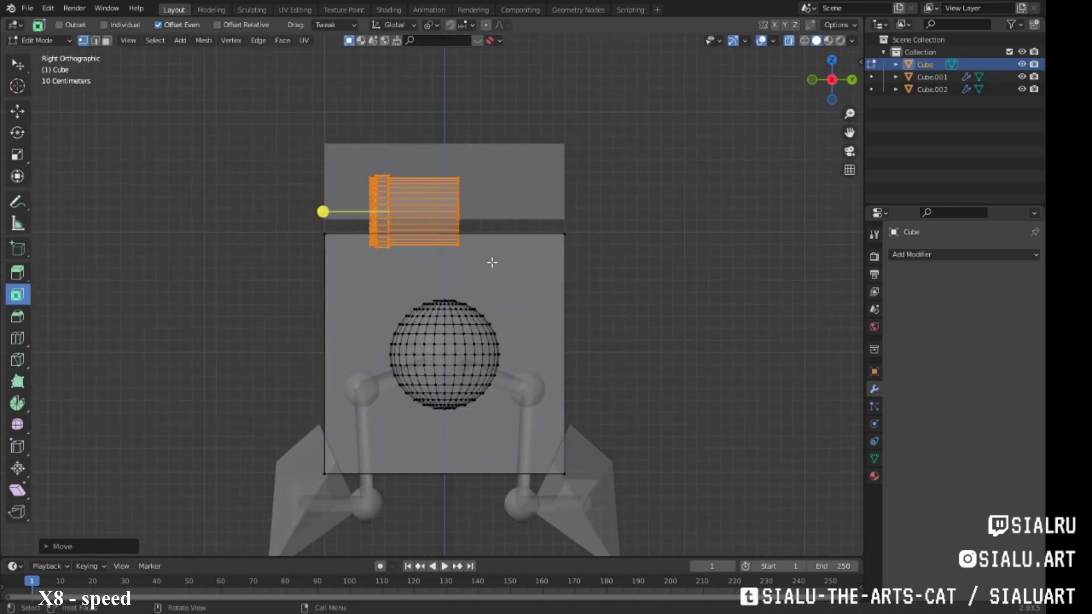
{"action": "scroll", "coordinate": [504, 355], "scroll_direction": "down", "scroll_amount": 1}
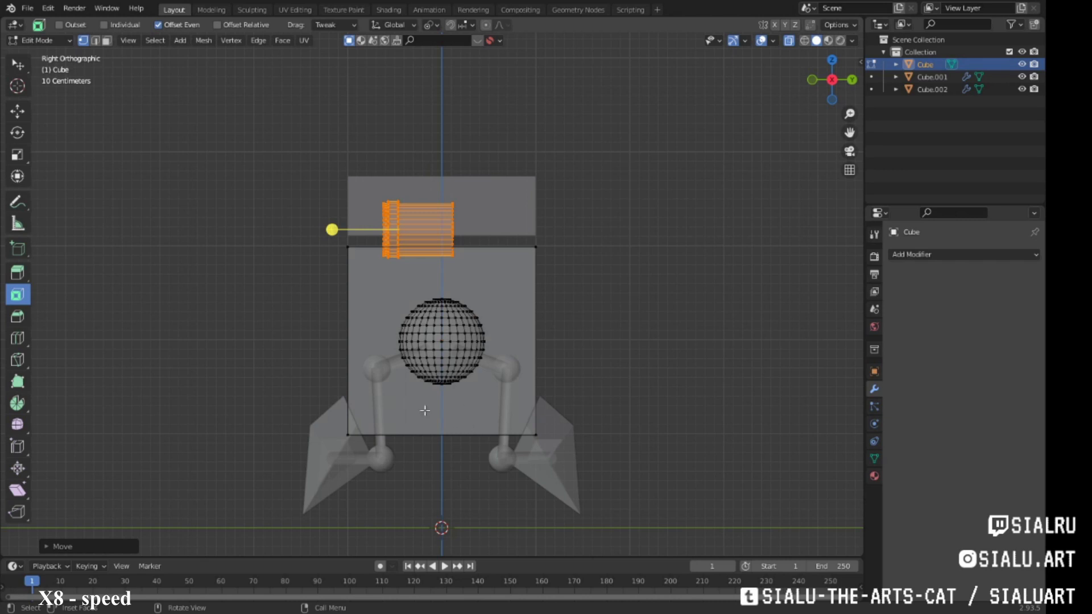
{"action": "mouse_move", "coordinate": [508, 242]}
{"action": "middle_mouse_down"}
{"action": "mouse_move", "coordinate": [603, 247]}
{"action": "mouse_move", "coordinate": [571, 242]}
{"action": "middle_mouse_up"}
Step: Merge the selected vertices and duplicate them as a short strand in see-through view
{"action": "right_click", "coordinate": [603, 247]}
{"action": "key", "text": "m"}
{"action": "left_click", "coordinate": [612, 266]}
{"action": "key", "text": "g"}
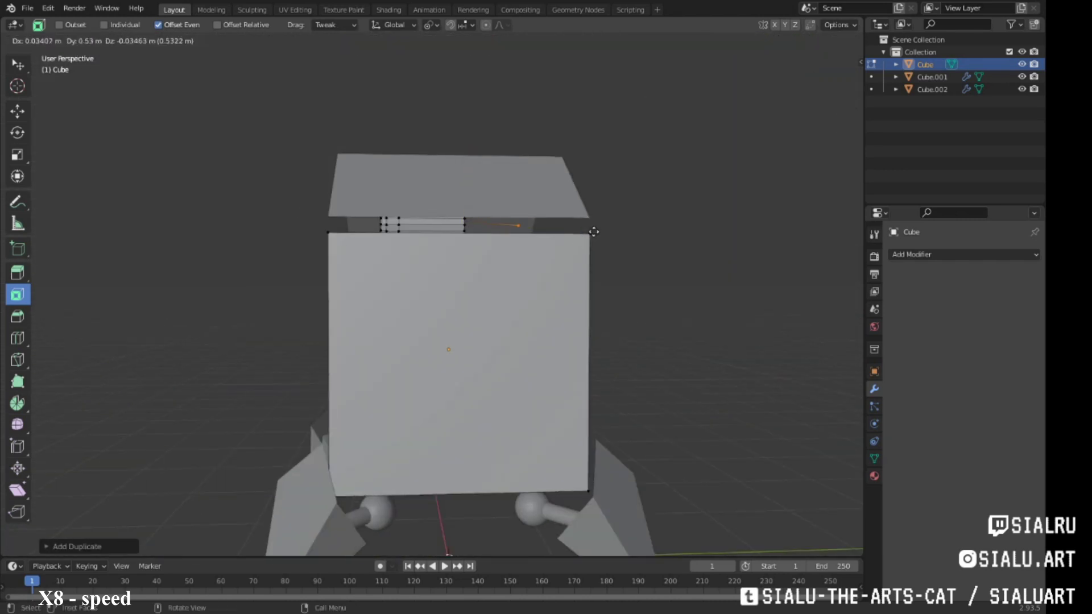
{"action": "key", "text": "KP_3"}
{"action": "key", "text": "alt+z"}
Step: Separate the duplicated strand into Cube.003 and give it Skin and Subdivision modifiers
{"action": "key", "text": "p"}
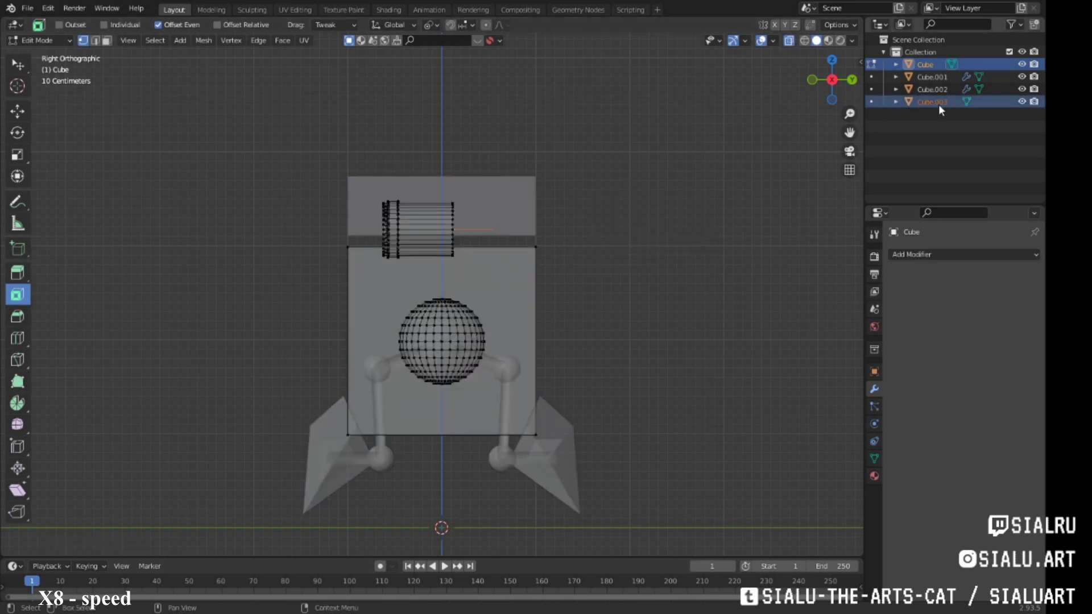
{"action": "left_click", "coordinate": [936, 103]}
{"action": "left_click", "coordinate": [965, 254]}
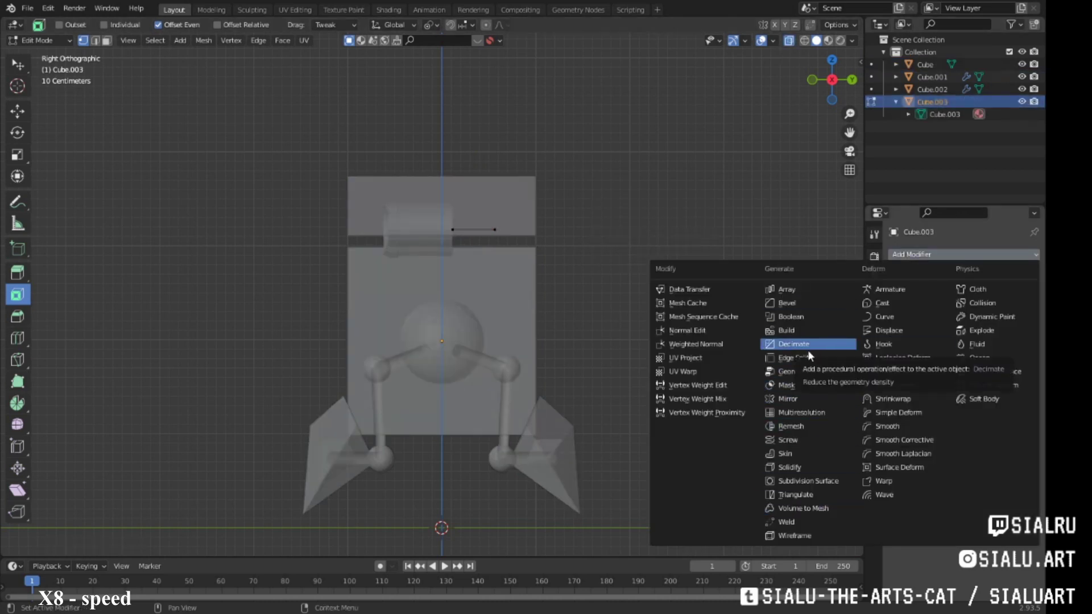
{"action": "left_click", "coordinate": [811, 454]}
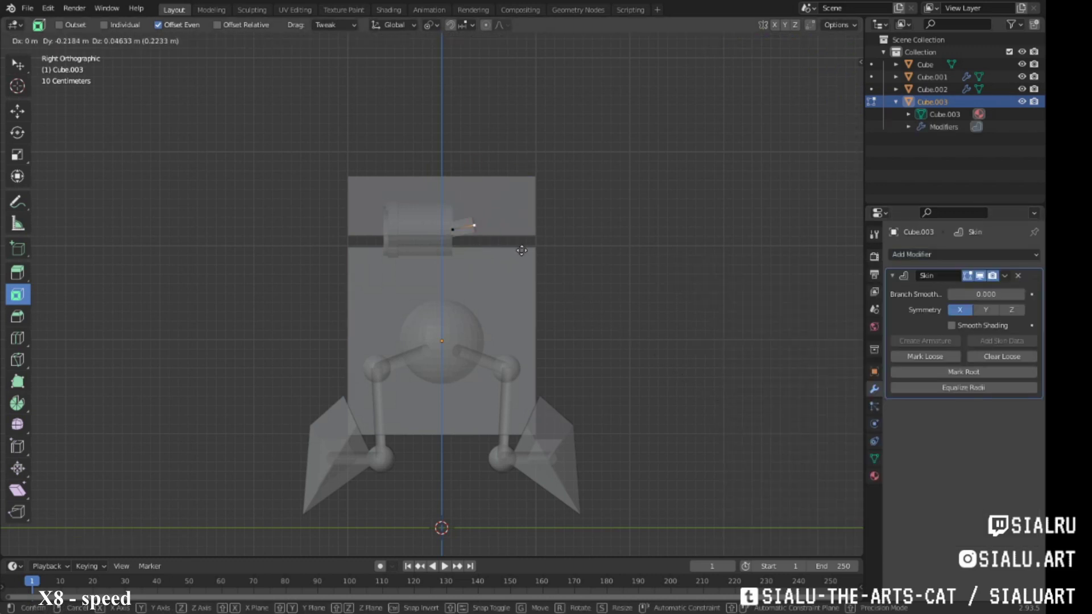
{"action": "left_click", "coordinate": [964, 255]}
{"action": "left_click", "coordinate": [808, 481]}
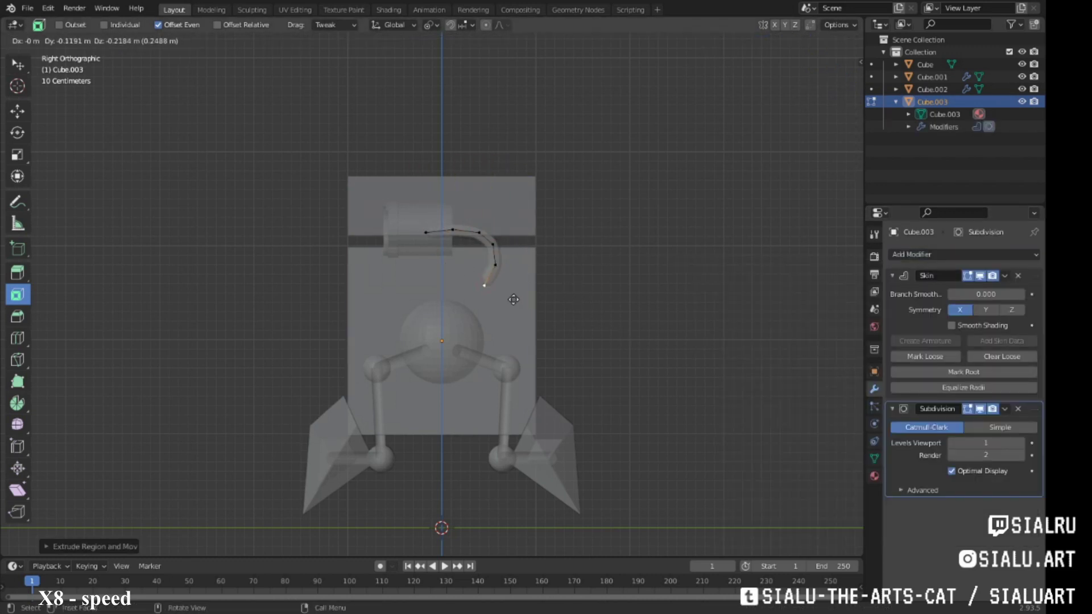
Step: Select the leg object Cube.001 and enter Edit Mode on it
{"action": "middle_click_drag", "start_coordinate": [440, 312], "coordinate": [549, 316]}
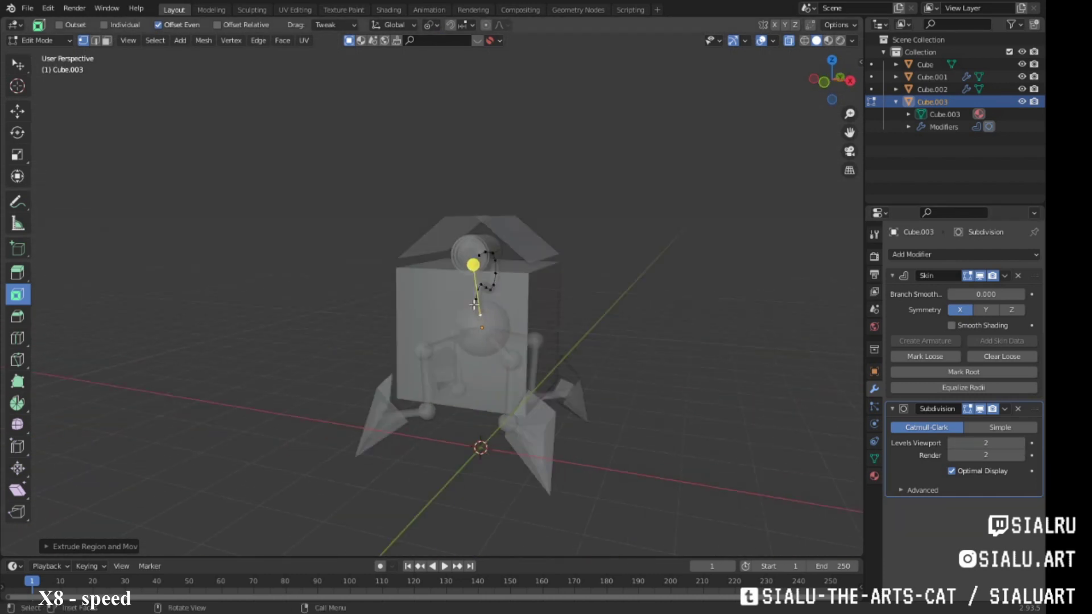
{"action": "middle_click_drag", "start_coordinate": [432, 341], "coordinate": [512, 342]}
{"action": "key", "text": "Tab"}
{"action": "left_click", "coordinate": [418, 411]}
{"action": "key", "text": "Tab"}
Step: Select the connected arm piece, duplicate it and rotate the copy
{"action": "key", "text": "l"}
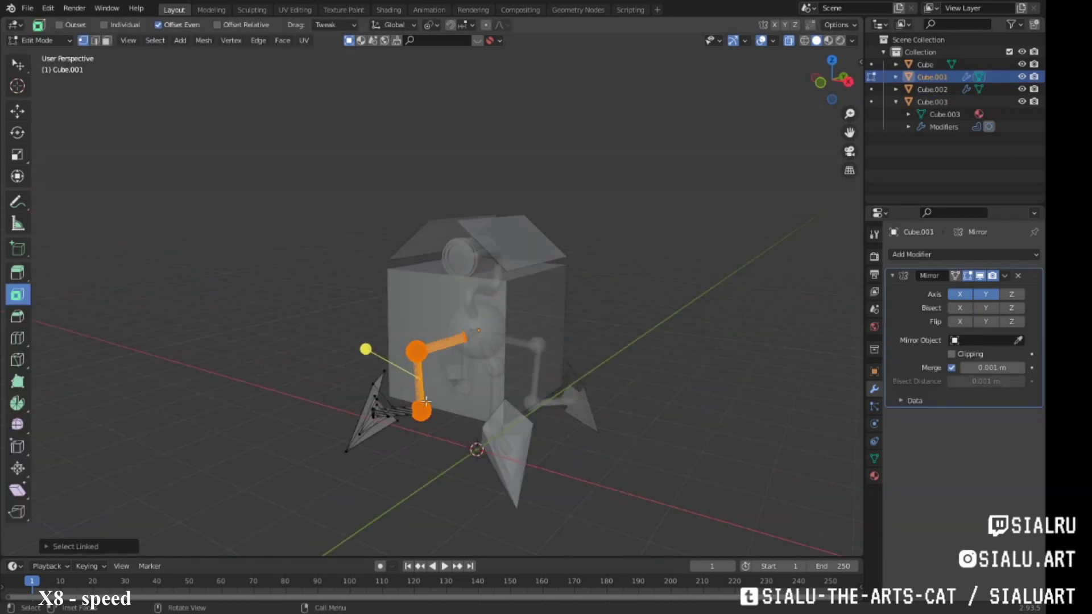
{"action": "middle_click_drag", "start_coordinate": [408, 346], "coordinate": [426, 380]}
{"action": "key", "text": "KP_1"}
{"action": "key", "text": "w"}
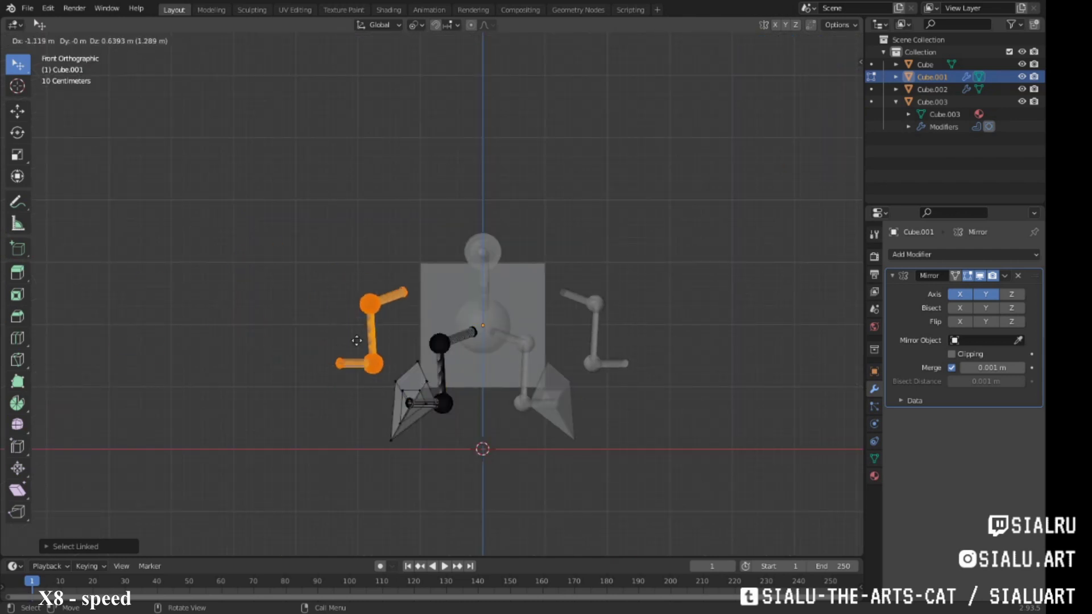
{"action": "left_click", "coordinate": [357, 341]}
{"action": "key", "text": "KP_7"}
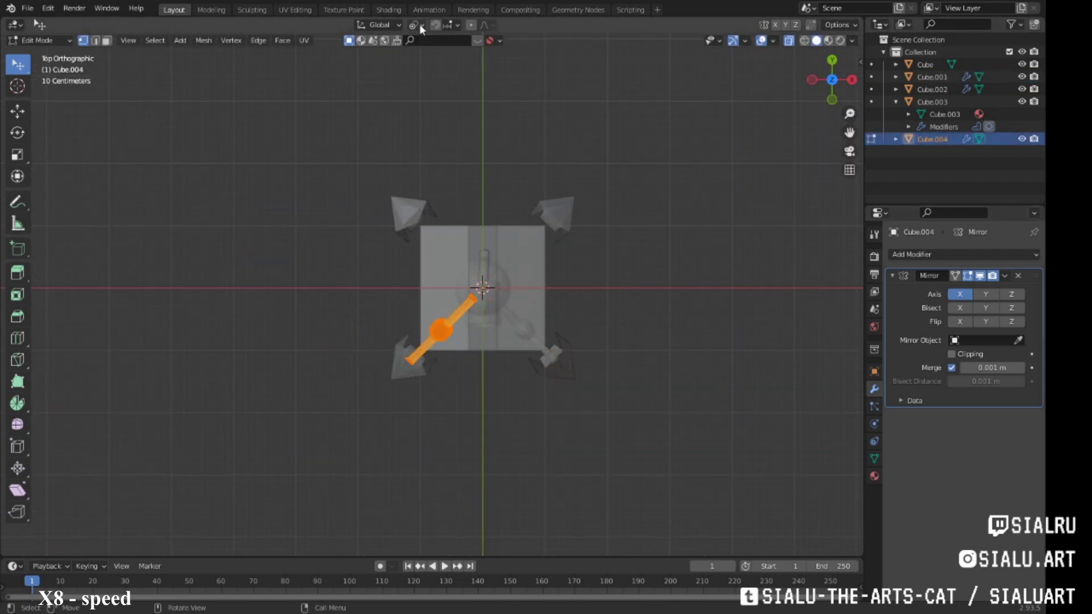
{"action": "key", "text": "r"}
{"action": "left_click", "coordinate": [694, 183]}
{"action": "middle_click_drag", "start_coordinate": [694, 182], "coordinate": [534, 223]}
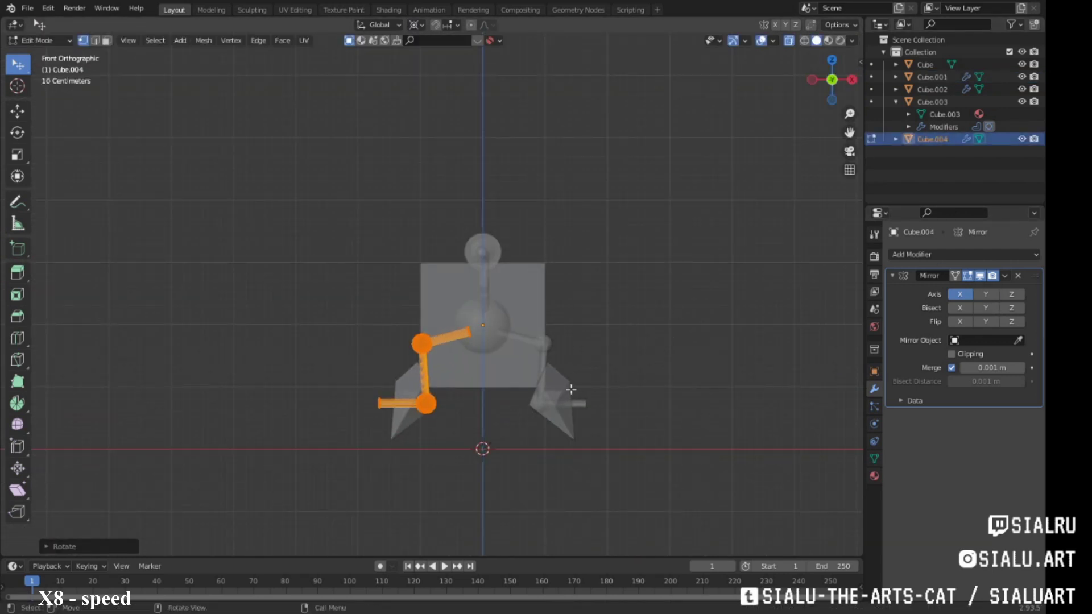
{"action": "scroll", "coordinate": [605, 328], "scroll_direction": "down", "scroll_amount": 1}
Step: Snap the 3D cursor to the box body's centre and reselect the arm object Cube.004
{"action": "key", "text": "Tab"}
{"action": "left_click", "coordinate": [515, 306]}
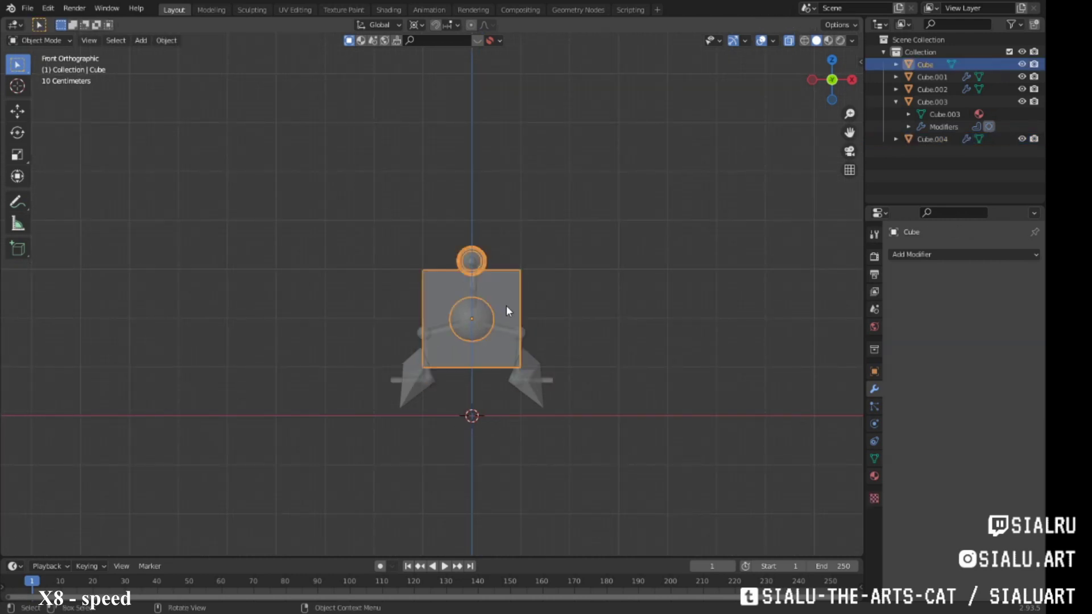
{"action": "left_click", "coordinate": [576, 345]}
{"action": "left_click", "coordinate": [444, 330]}
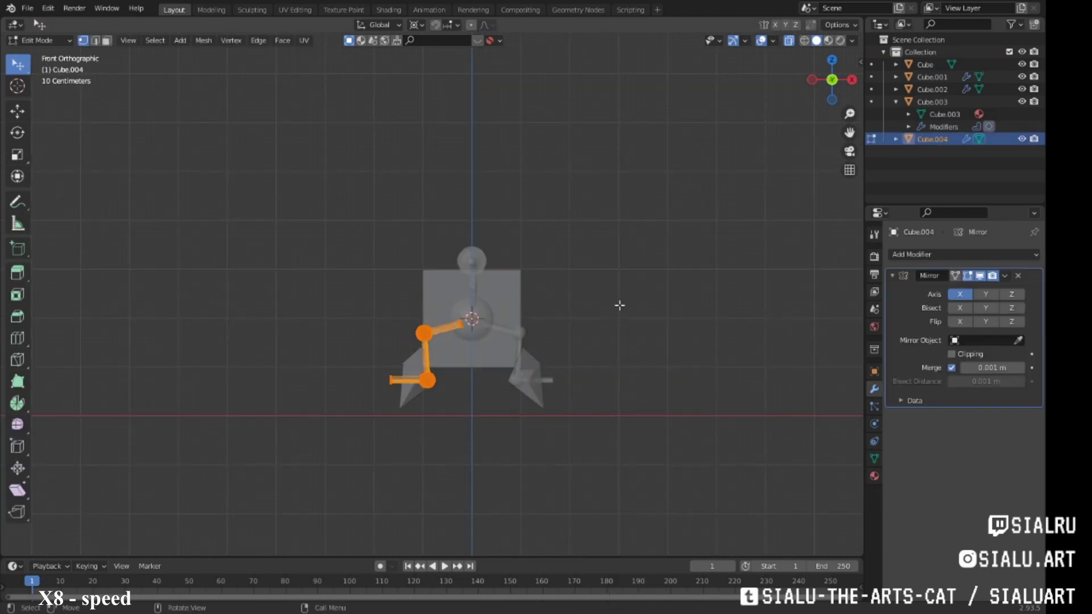
{"action": "scroll", "coordinate": [489, 333], "scroll_direction": "up", "scroll_amount": 4}
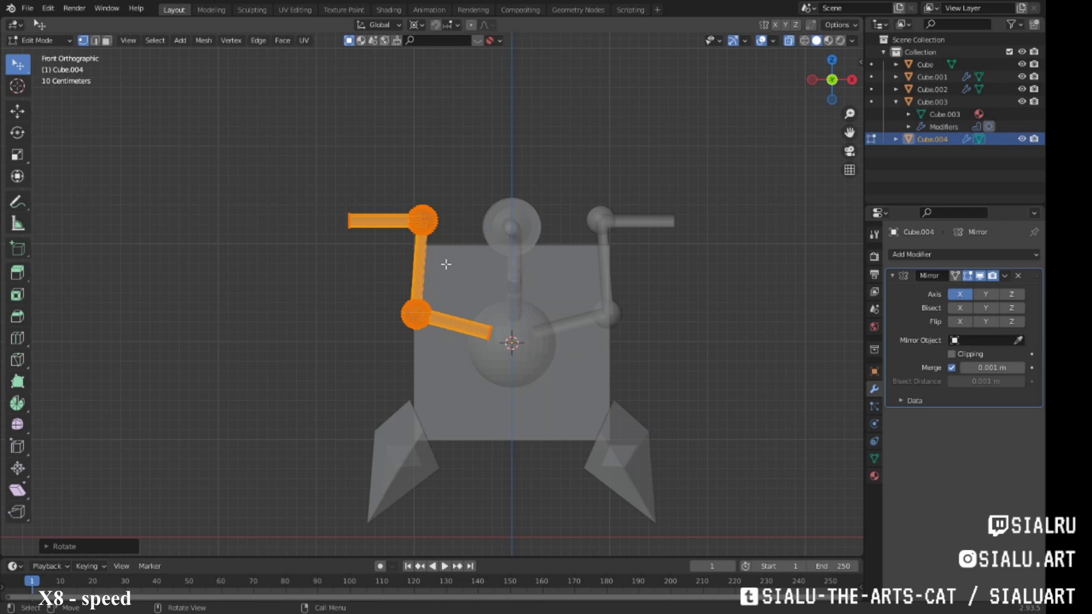
{"action": "middle_click_drag", "start_coordinate": [446, 265], "coordinate": [542, 257]}
{"action": "key", "text": "KP_1"}
{"action": "scroll", "coordinate": [531, 374], "scroll_direction": "up", "scroll_amount": 1}
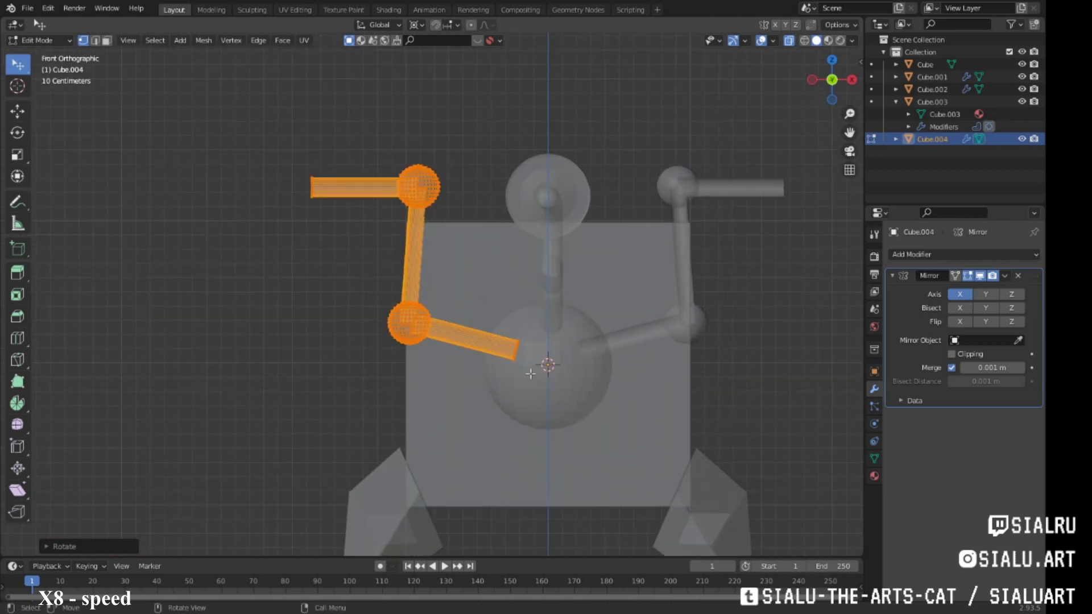
{"action": "left_click", "coordinate": [409, 319]}
{"action": "scroll", "coordinate": [432, 336], "scroll_direction": "up", "scroll_amount": 1}
{"action": "scroll", "coordinate": [461, 353], "scroll_direction": "up", "scroll_amount": 2}
Step: Edge-slide a loop to shorten the forearm, then reselect the arm object Cube.004
{"action": "key", "text": "Escape"}
{"action": "key", "text": "g"}
{"action": "key", "text": "g"}
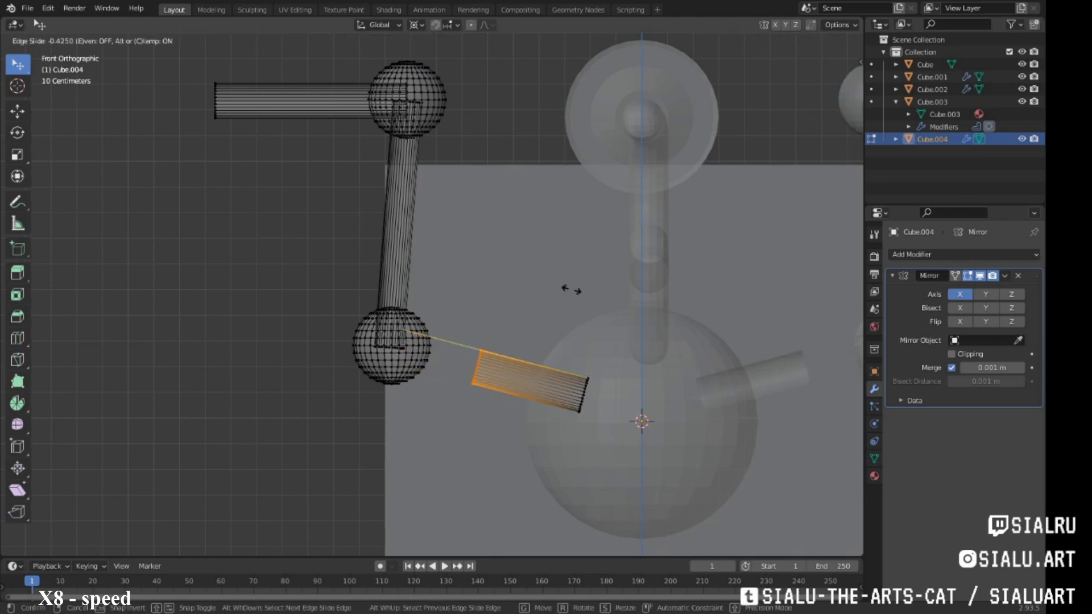
{"action": "key", "text": "ctrl+l"}
{"action": "key", "text": "Tab"}
{"action": "scroll", "coordinate": [503, 227], "scroll_direction": "down", "scroll_amount": 2}
{"action": "scroll", "coordinate": [506, 237], "scroll_direction": "down", "scroll_amount": 2}
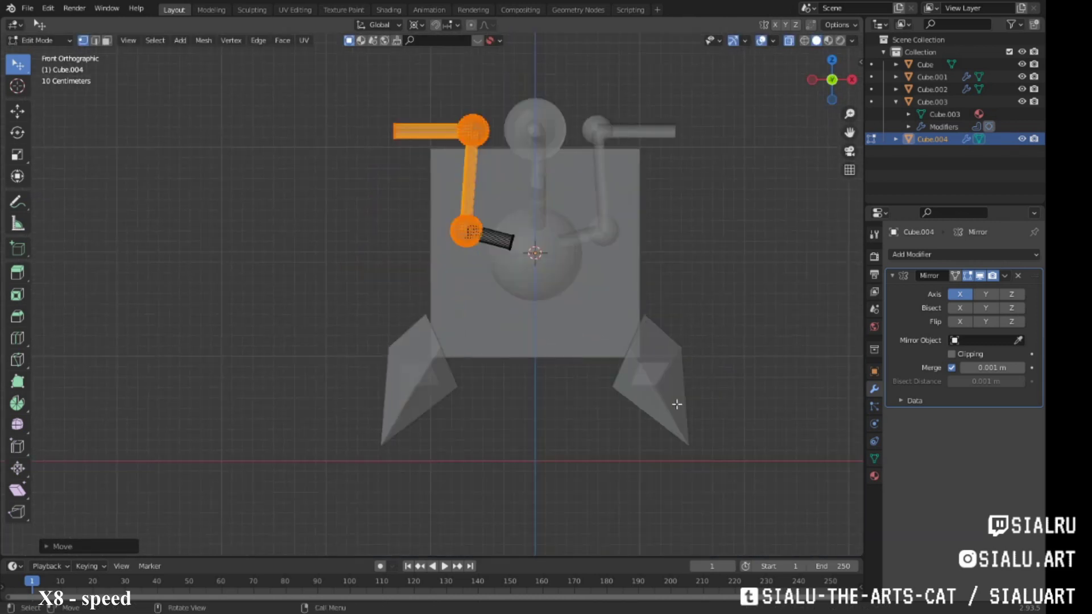
{"action": "left_click", "coordinate": [724, 317]}
{"action": "mouse_move", "coordinate": [506, 237]}
{"action": "middle_mouse_down"}
{"action": "mouse_move", "coordinate": [724, 316]}
{"action": "mouse_move", "coordinate": [728, 261]}
{"action": "middle_mouse_up"}
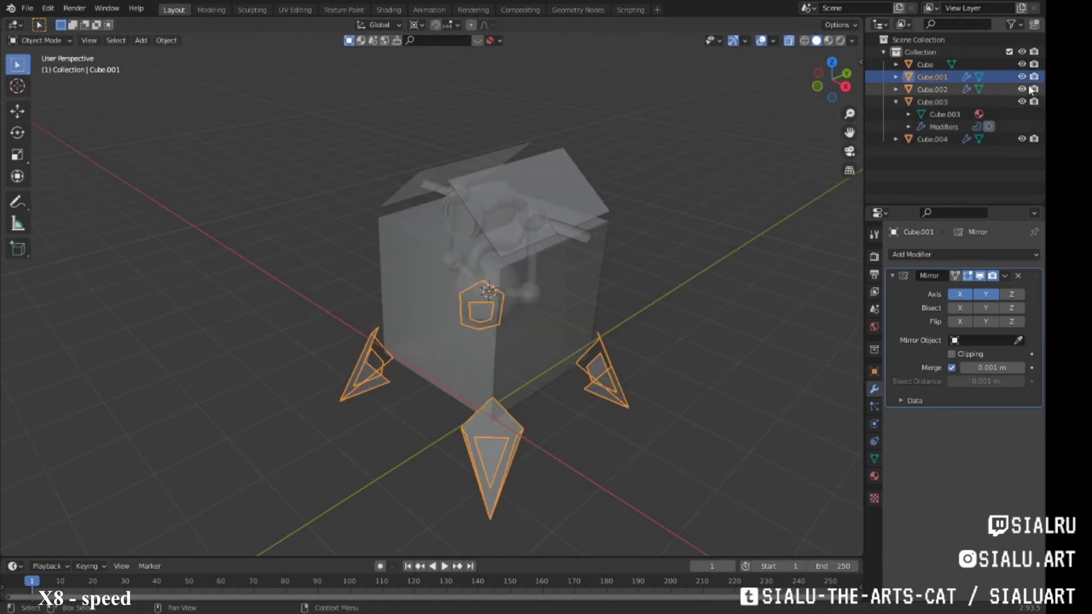
{"action": "mouse_move", "coordinate": [615, 289]}
{"action": "middle_mouse_down"}
{"action": "mouse_move", "coordinate": [541, 390]}
{"action": "mouse_move", "coordinate": [603, 337]}
{"action": "mouse_move", "coordinate": [617, 288]}
{"action": "mouse_move", "coordinate": [650, 275]}
{"action": "middle_mouse_up"}
{"action": "left_click", "coordinate": [603, 337]}
Step: Duplicate the whole arm mesh, separate it into its own object and rotate it
{"action": "key", "text": "Tab"}
{"action": "key", "text": "a"}
{"action": "key", "text": "shift+d"}
{"action": "key", "text": "p"}
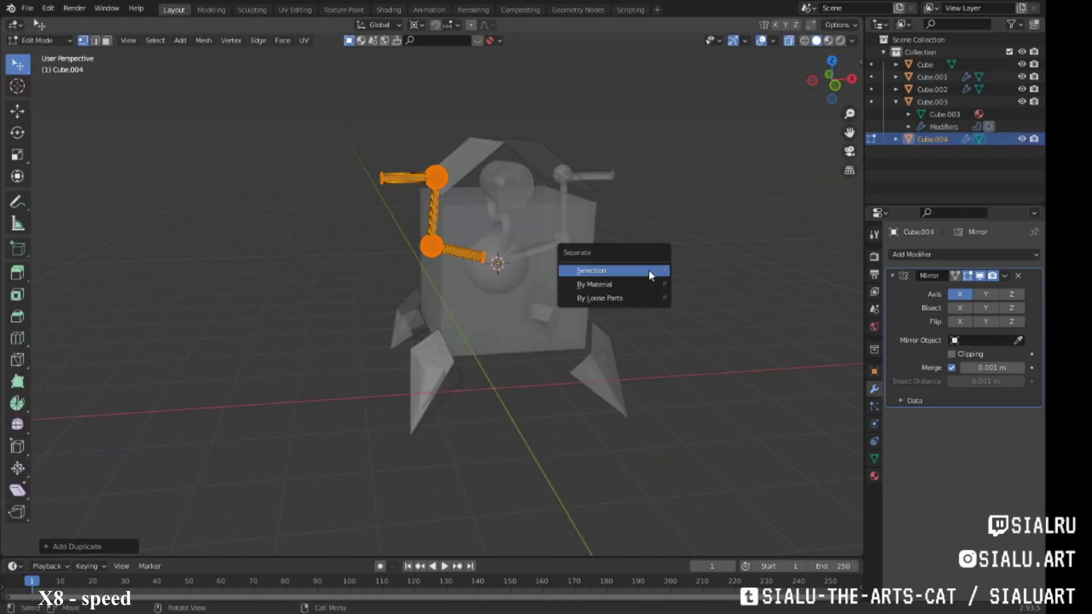
{"action": "key", "text": "a"}
{"action": "key", "text": "KP_1"}
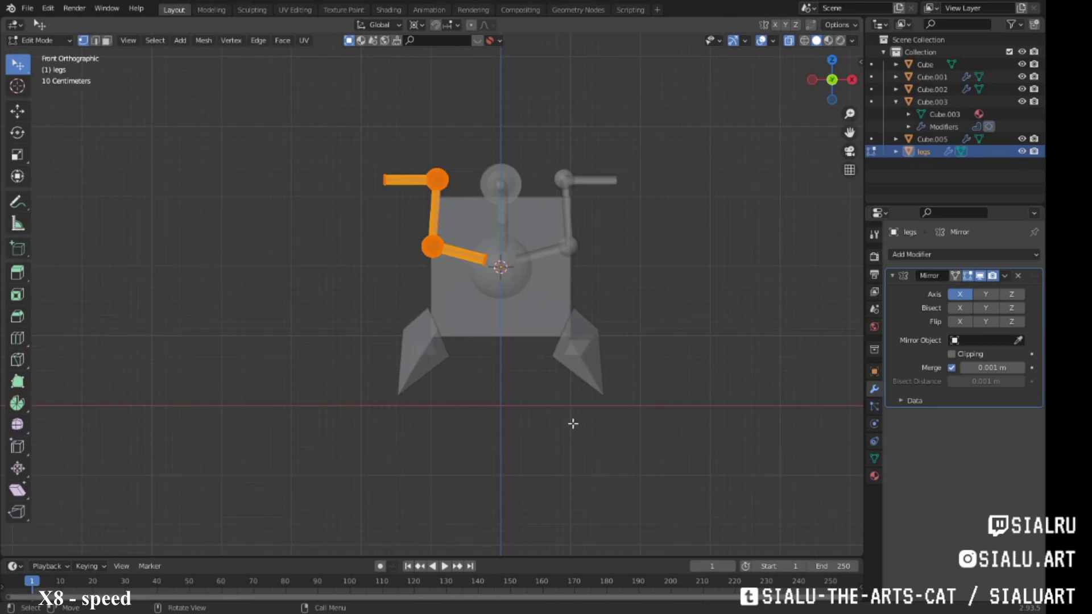
{"action": "key", "text": "KP_7"}
{"action": "key", "text": "r"}
{"action": "key", "text": "Return"}
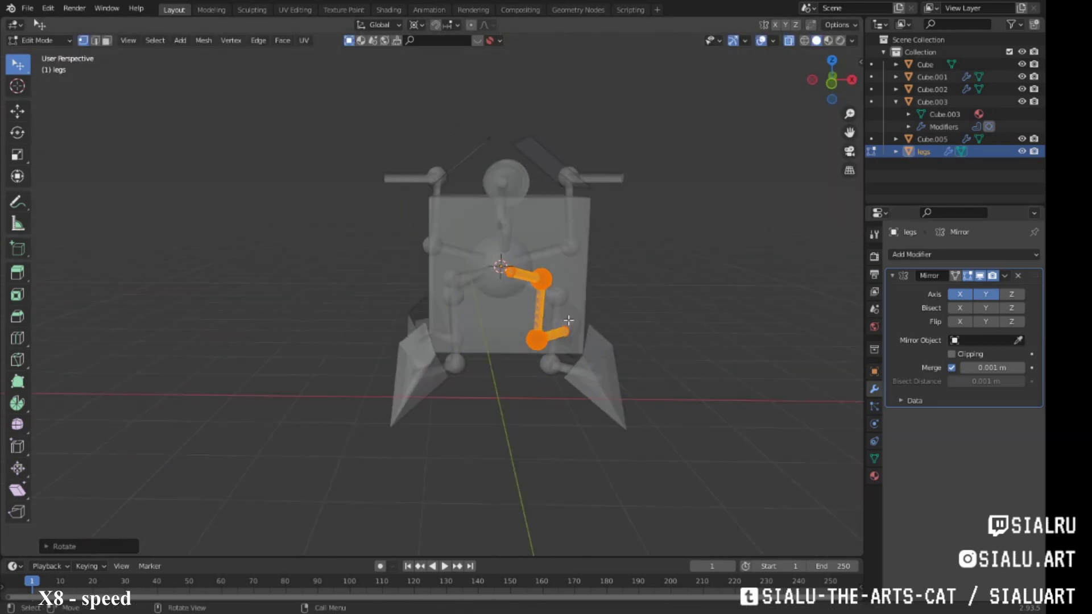
{"action": "key", "text": "Tab"}
{"action": "left_click", "coordinate": [567, 256]}
{"action": "key", "text": "KP_1"}
Step: Move the left arm of Cube.005 up and outward
{"action": "key", "text": "Tab"}
{"action": "scroll", "coordinate": [523, 279], "scroll_direction": "up", "scroll_amount": 4}
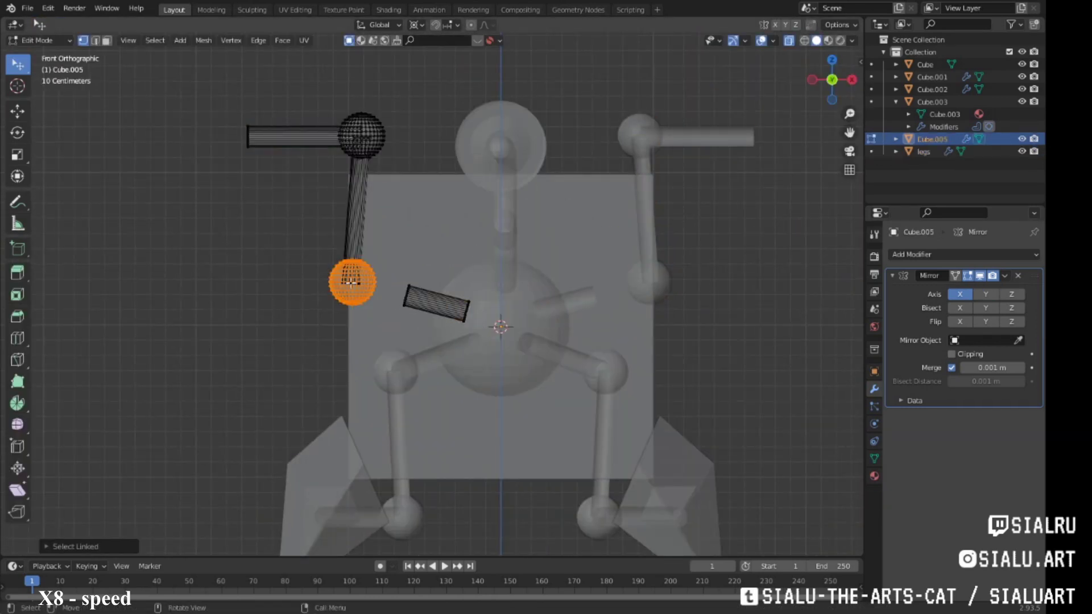
{"action": "key", "text": "ctrl+l"}
{"action": "key", "text": "g"}
{"action": "scroll", "coordinate": [402, 160], "scroll_direction": "down", "scroll_amount": 3}
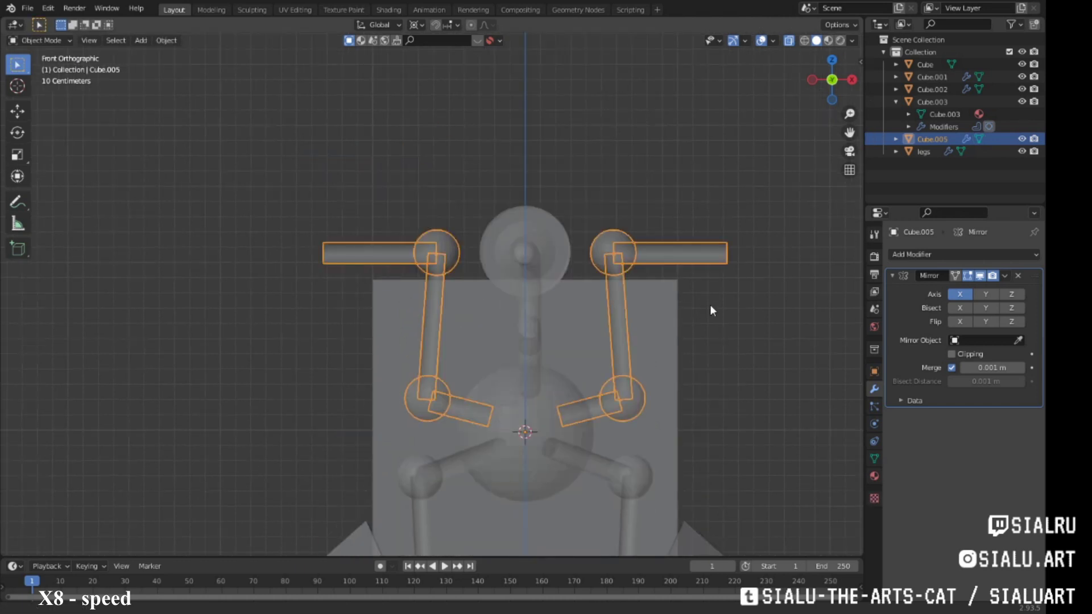
{"action": "key", "text": "Tab"}
{"action": "middle_click_drag", "start_coordinate": [710, 310], "coordinate": [556, 483]}
Step: Add Solidify modifiers to the roof panels Cube.002 and the legs object
{"action": "left_click", "coordinate": [933, 89]}
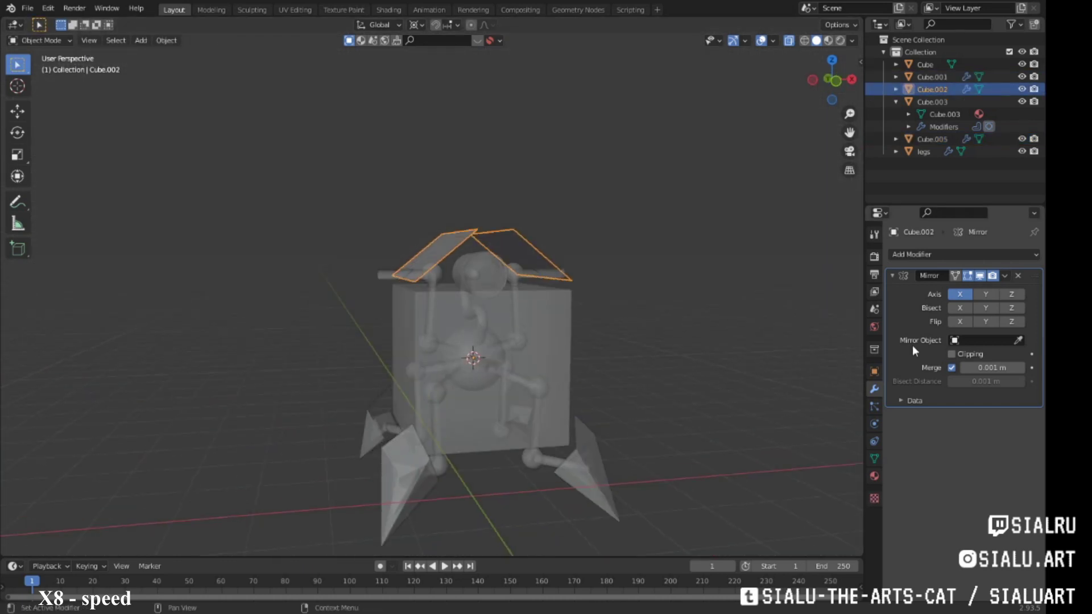
{"action": "left_click", "coordinate": [940, 252]}
{"action": "left_click", "coordinate": [812, 475]}
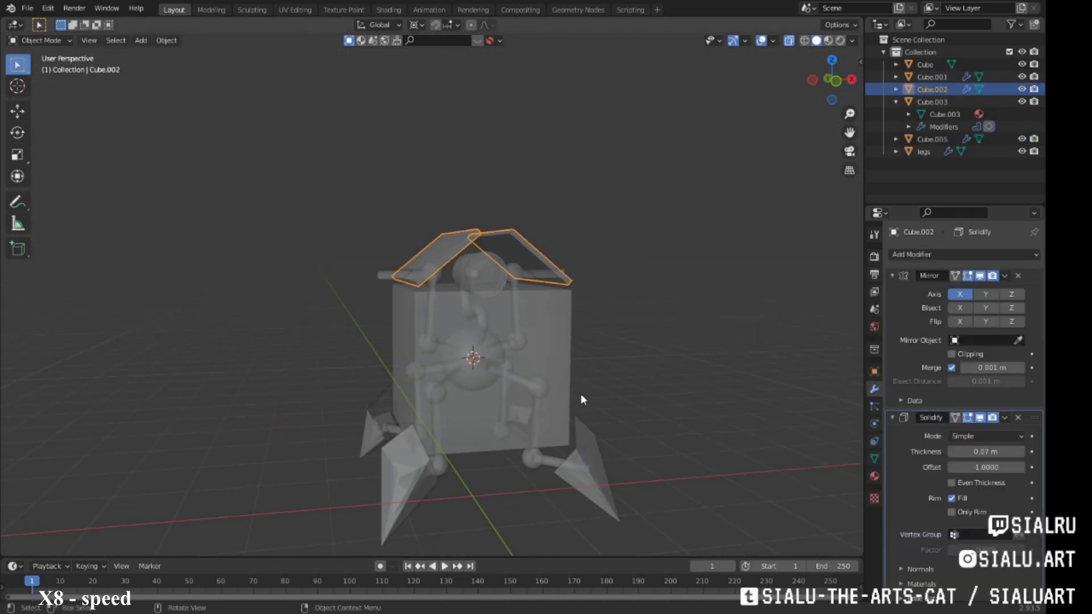
{"action": "middle_click_drag", "start_coordinate": [701, 368], "coordinate": [626, 341]}
{"action": "left_click", "coordinate": [924, 151]}
{"action": "left_click", "coordinate": [939, 255]}
{"action": "left_click", "coordinate": [808, 444]}
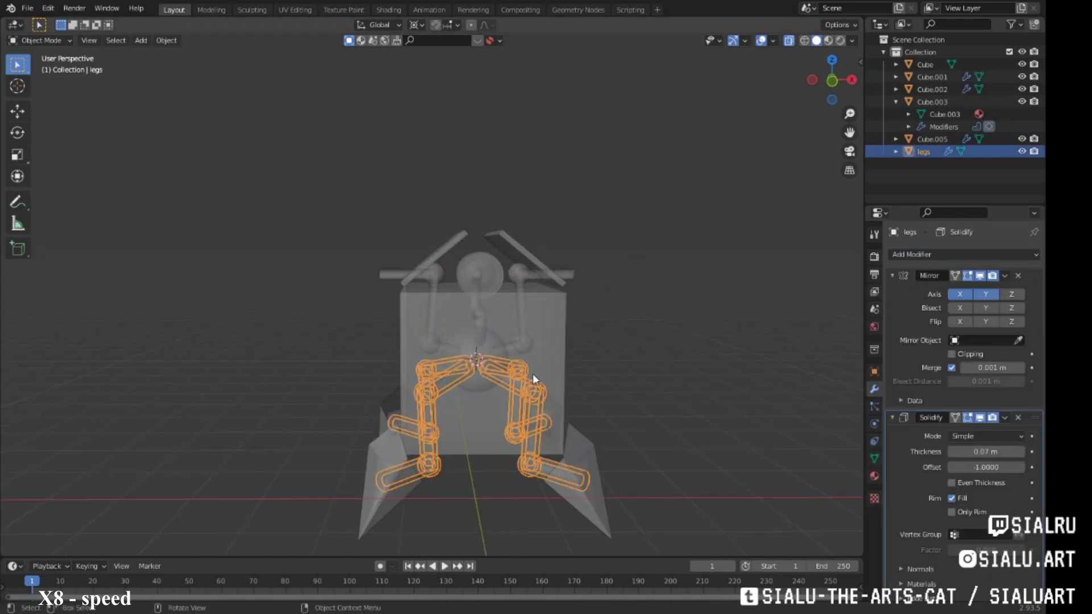
Step: Give the feet object Cube.001 a Solidify modifier with 0.07 m thickness
{"action": "left_click", "coordinate": [572, 490]}
{"action": "left_click", "coordinate": [940, 254]}
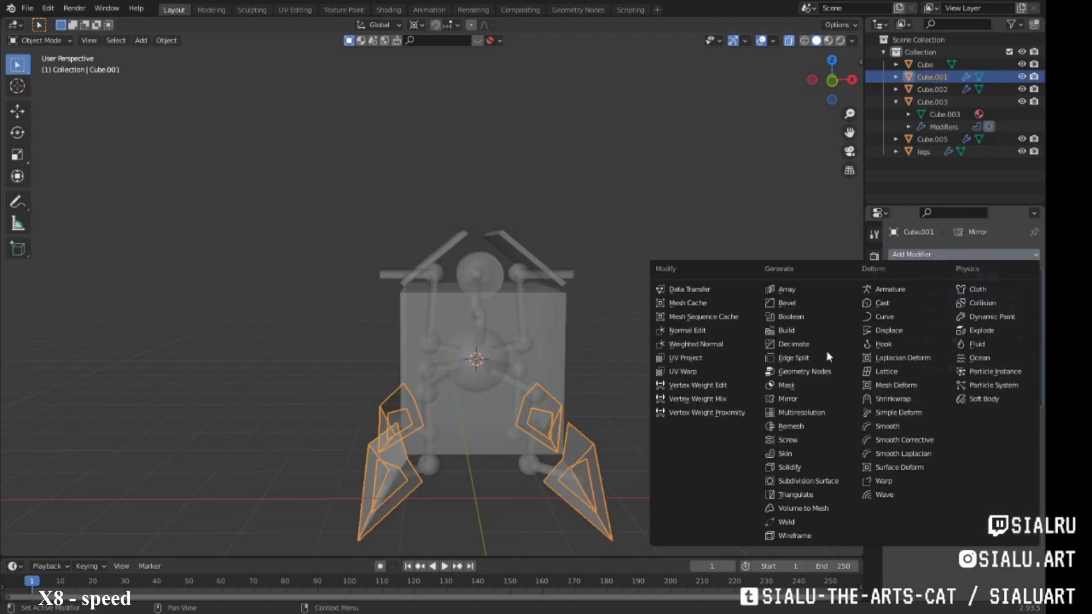
{"action": "left_click", "coordinate": [828, 472]}
{"action": "type", "text": ".07"}
{"action": "key", "text": "Return"}
{"action": "key", "text": "alt+z"}
{"action": "mouse_move", "coordinate": [570, 361]}
{"action": "middle_mouse_down"}
{"action": "mouse_move", "coordinate": [630, 449]}
{"action": "mouse_move", "coordinate": [714, 426]}
{"action": "mouse_move", "coordinate": [616, 431]}
{"action": "mouse_move", "coordinate": [512, 463]}
{"action": "mouse_move", "coordinate": [548, 426]}
{"action": "mouse_move", "coordinate": [455, 387]}
{"action": "mouse_move", "coordinate": [488, 390]}
{"action": "mouse_move", "coordinate": [496, 250]}
{"action": "mouse_move", "coordinate": [512, 284]}
{"action": "mouse_move", "coordinate": [549, 310]}
{"action": "mouse_move", "coordinate": [538, 327]}
{"action": "middle_mouse_up"}
Step: Reveal the box body's hidden faces and add a Solidify modifier to the body
{"action": "left_click", "coordinate": [455, 387]}
{"action": "key", "text": "Tab"}
{"action": "key", "text": "3"}
{"action": "key", "text": "alt+h"}
{"action": "key", "text": "a"}
{"action": "left_click", "coordinate": [539, 325]}
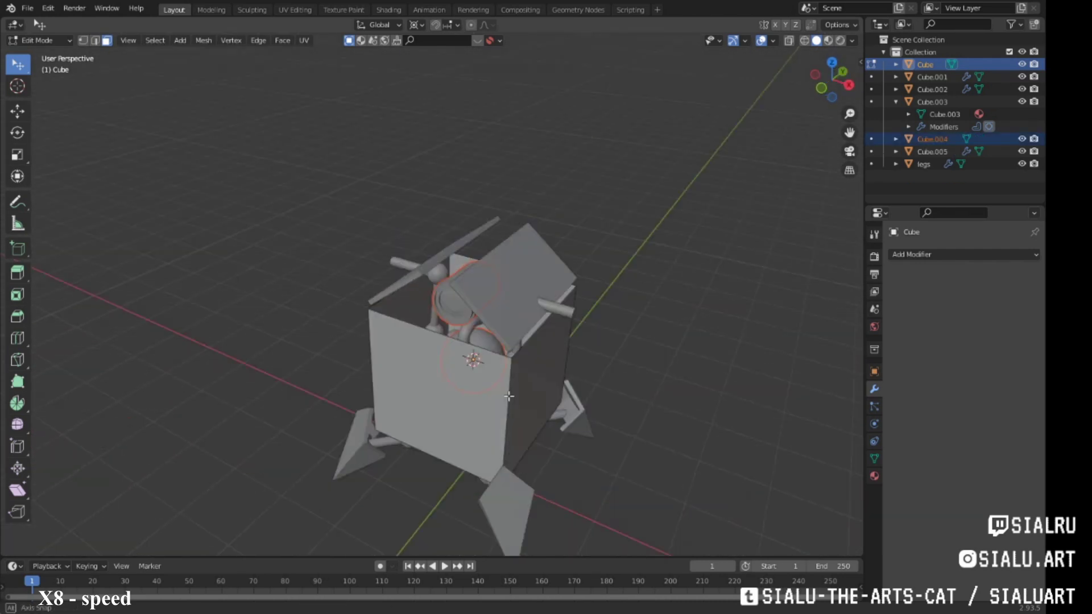
{"action": "left_click", "coordinate": [964, 254]}
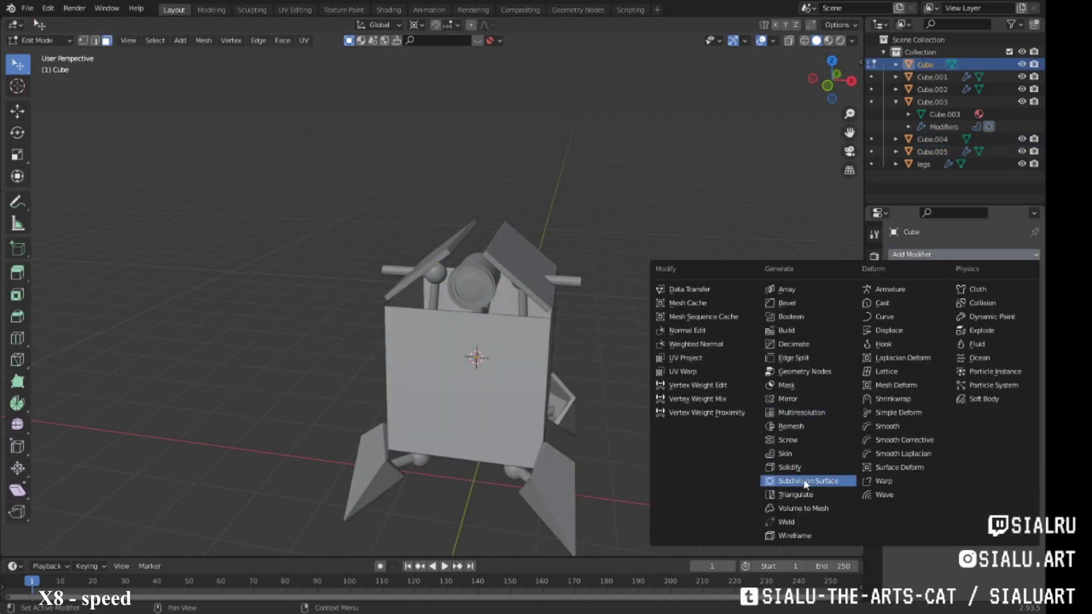
{"action": "left_click", "coordinate": [789, 467]}
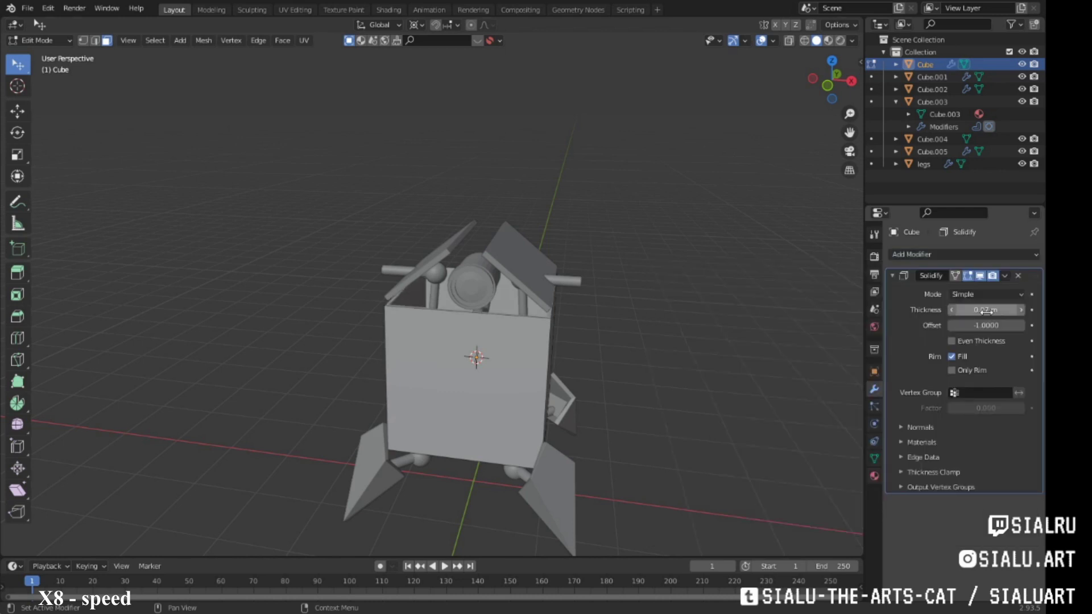
Step: Select the arms object Cube.005 and view it from the front with X-ray on
{"action": "middle_click_drag", "start_coordinate": [516, 432], "coordinate": [590, 343]}
{"action": "key", "text": "Tab"}
{"action": "left_click", "coordinate": [540, 350]}
{"action": "key", "text": "KP_1"}
{"action": "scroll", "coordinate": [562, 367], "scroll_direction": "up", "scroll_amount": 3}
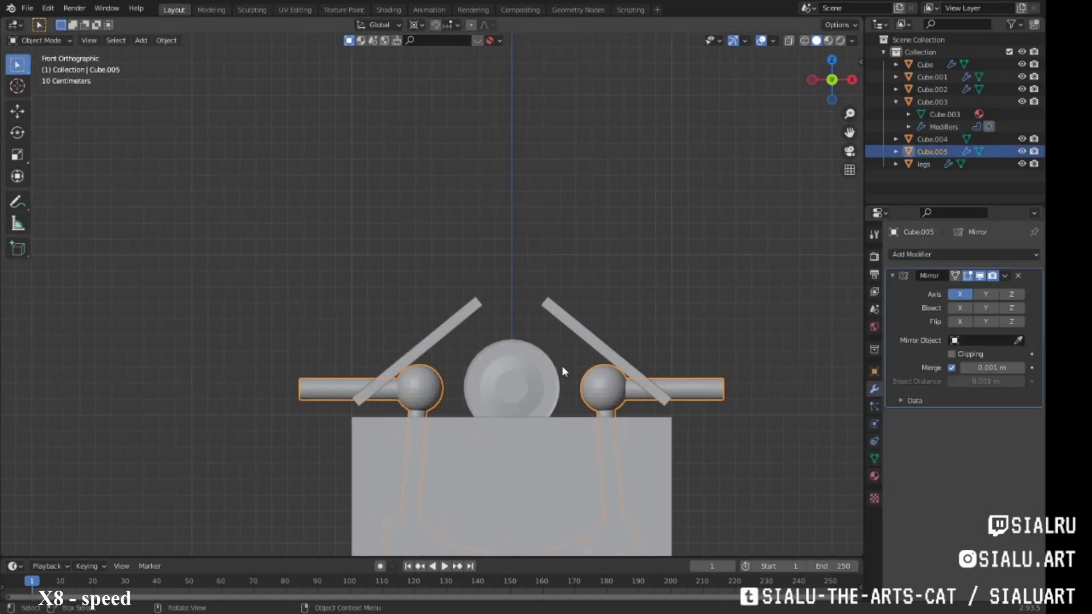
{"action": "scroll", "coordinate": [562, 370], "scroll_direction": "down", "scroll_amount": 3}
{"action": "scroll", "coordinate": [627, 373], "scroll_direction": "down", "scroll_amount": 1}
{"action": "key", "text": "alt+z"}
Step: Rotate the upper arm segments of Cube.005 upward in Edit Mode
{"action": "key", "text": "Tab"}
{"action": "scroll", "coordinate": [579, 276], "scroll_direction": "up", "scroll_amount": 3}
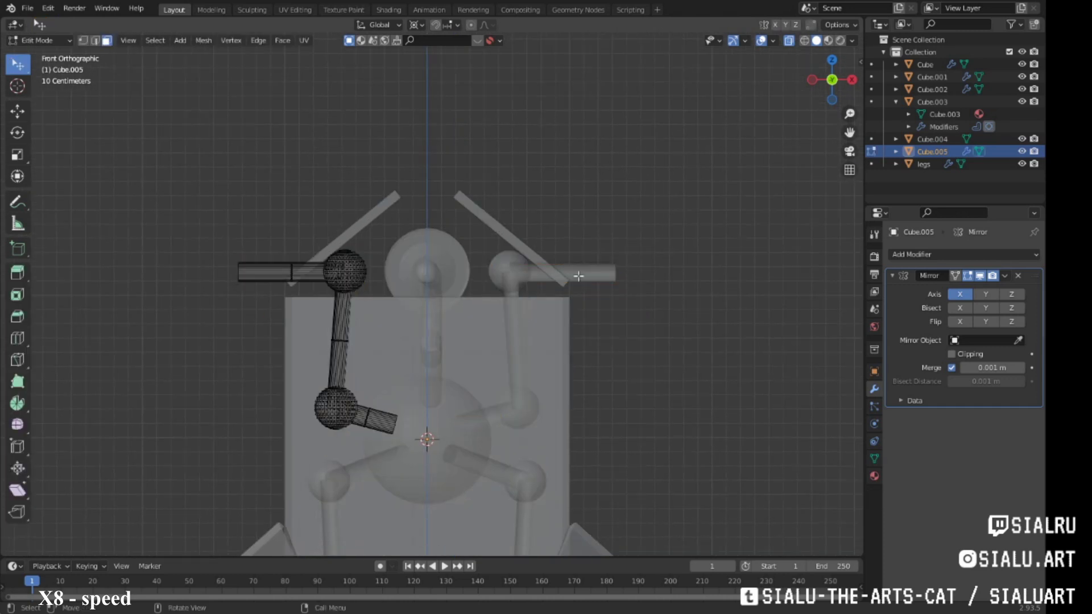
{"action": "key", "text": "r"}
{"action": "left_click", "coordinate": [565, 243]}
{"action": "key", "text": "g"}
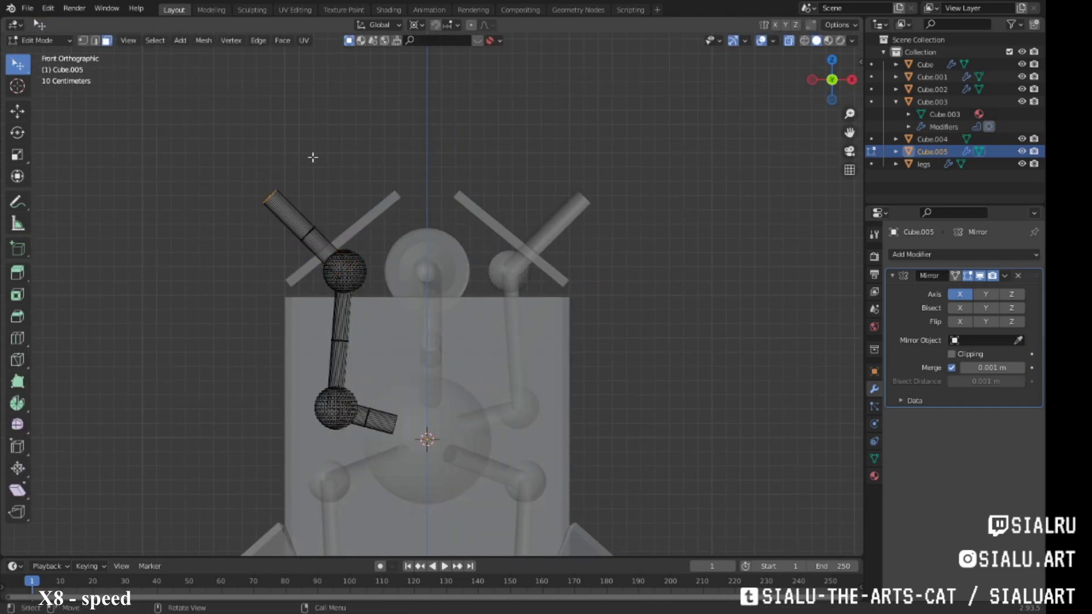
{"action": "key", "text": "r"}
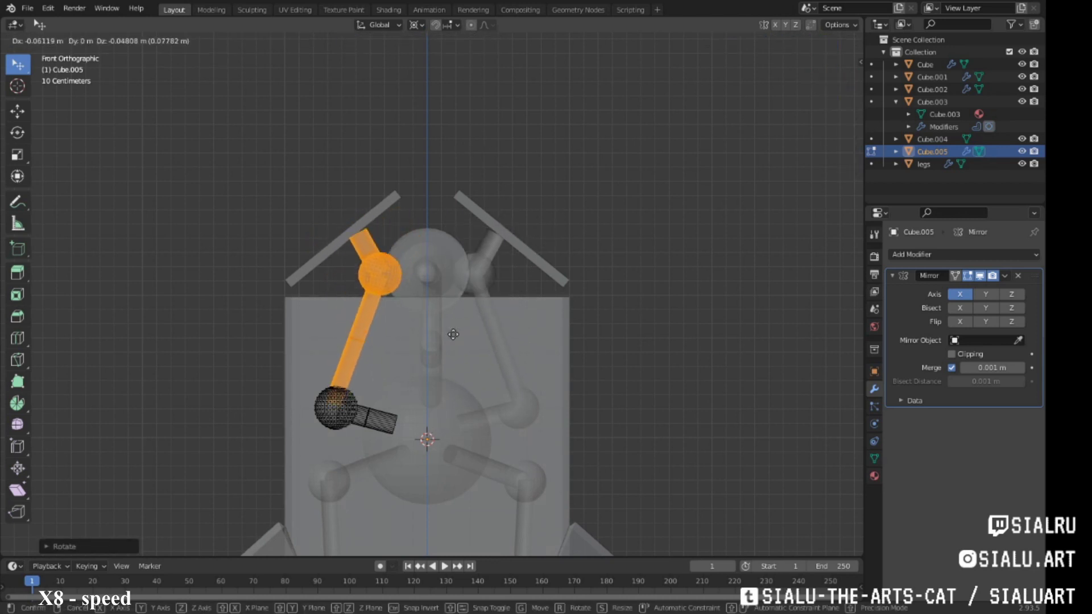
{"action": "key", "text": "Tab"}
Step: Move the left roof plank of Cube.002 onto a raised arm
{"action": "left_click", "coordinate": [371, 220]}
{"action": "key", "text": "Tab"}
{"action": "key", "text": "g"}
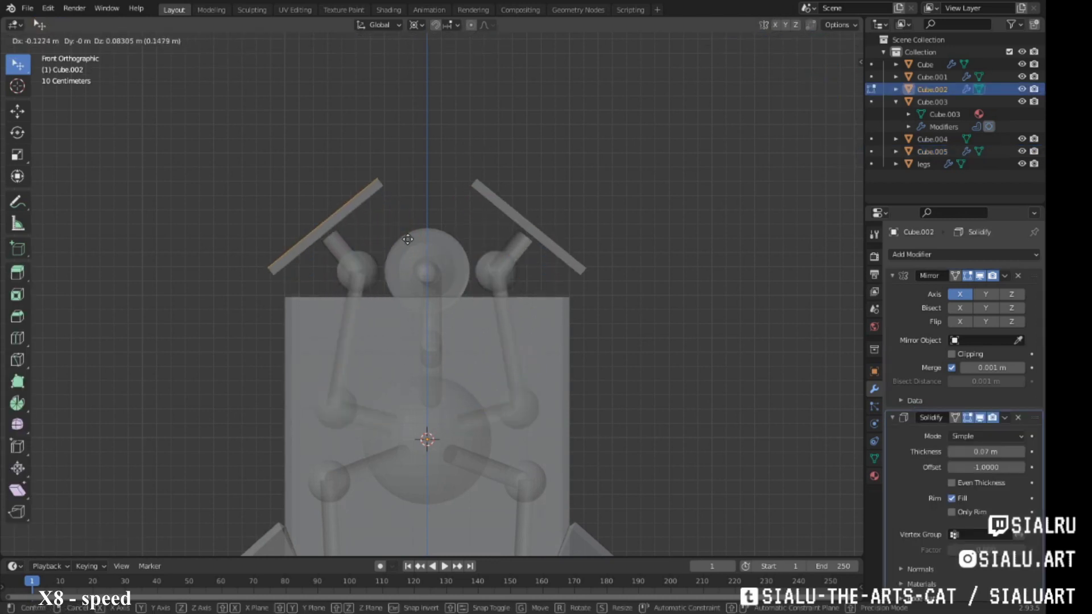
{"action": "scroll", "coordinate": [470, 313], "scroll_direction": "down", "scroll_amount": 3}
{"action": "mouse_move", "coordinate": [469, 313]}
{"action": "middle_mouse_down"}
{"action": "mouse_move", "coordinate": [451, 384]}
{"action": "mouse_move", "coordinate": [455, 364]}
{"action": "middle_mouse_up"}
{"action": "scroll", "coordinate": [451, 385], "scroll_direction": "down", "scroll_amount": 3}
{"action": "scroll", "coordinate": [455, 364], "scroll_direction": "up", "scroll_amount": 3}
Step: Duplicate the roof plank, change the transform pivot, and place the copy on the other arm
{"action": "key", "text": "KP_1"}
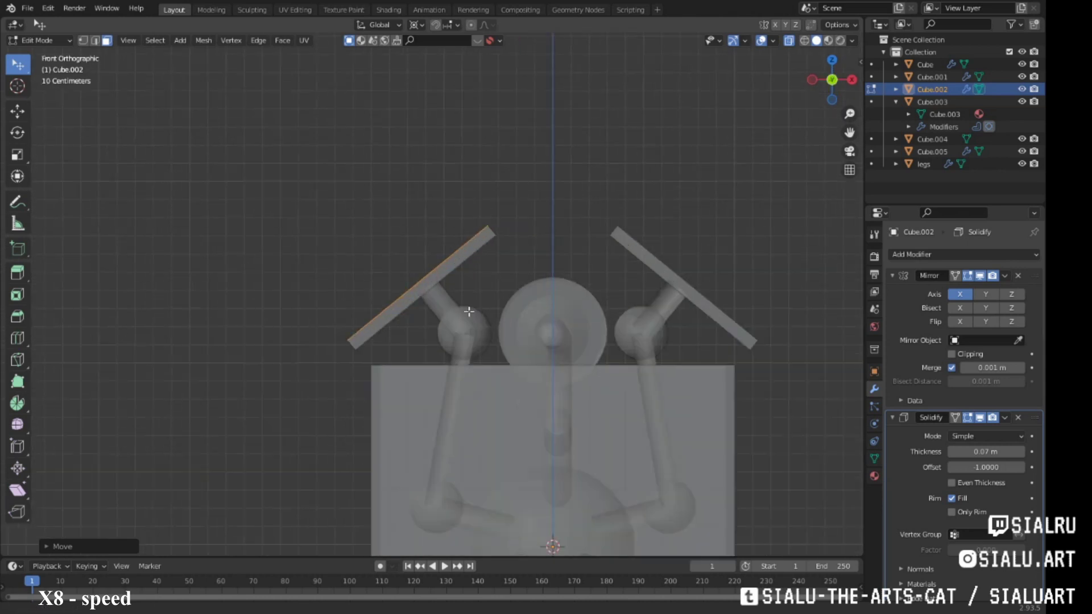
{"action": "key", "text": "shift+d"}
{"action": "left_click", "coordinate": [620, 299]}
{"action": "key", "text": "s"}
{"action": "right_click", "coordinate": [620, 299]}
{"action": "left_click", "coordinate": [417, 24]}
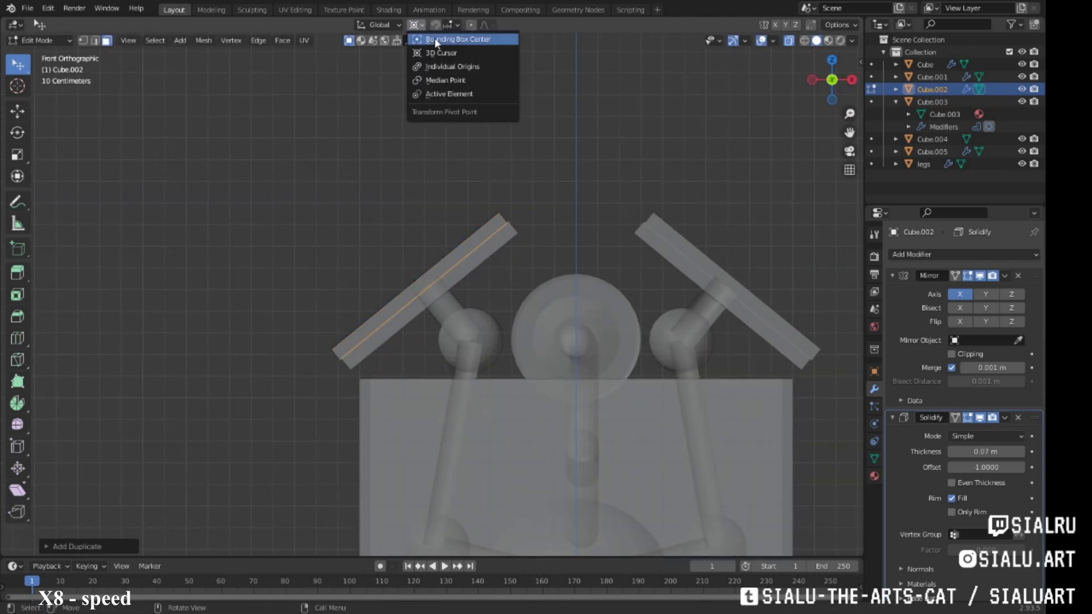
{"action": "left_click", "coordinate": [490, 319]}
{"action": "mouse_move", "coordinate": [491, 319]}
{"action": "middle_mouse_down"}
{"action": "mouse_move", "coordinate": [541, 333]}
{"action": "mouse_move", "coordinate": [469, 347]}
{"action": "mouse_move", "coordinate": [438, 254]}
{"action": "middle_mouse_up"}
{"action": "scroll", "coordinate": [541, 333], "scroll_direction": "down", "scroll_amount": 3}
{"action": "key", "text": "Tab"}
Step: Select the whole linked upper arm bar in the Cube.005 arm mesh
{"action": "left_click", "coordinate": [438, 254]}
{"action": "left_click", "coordinate": [402, 244]}
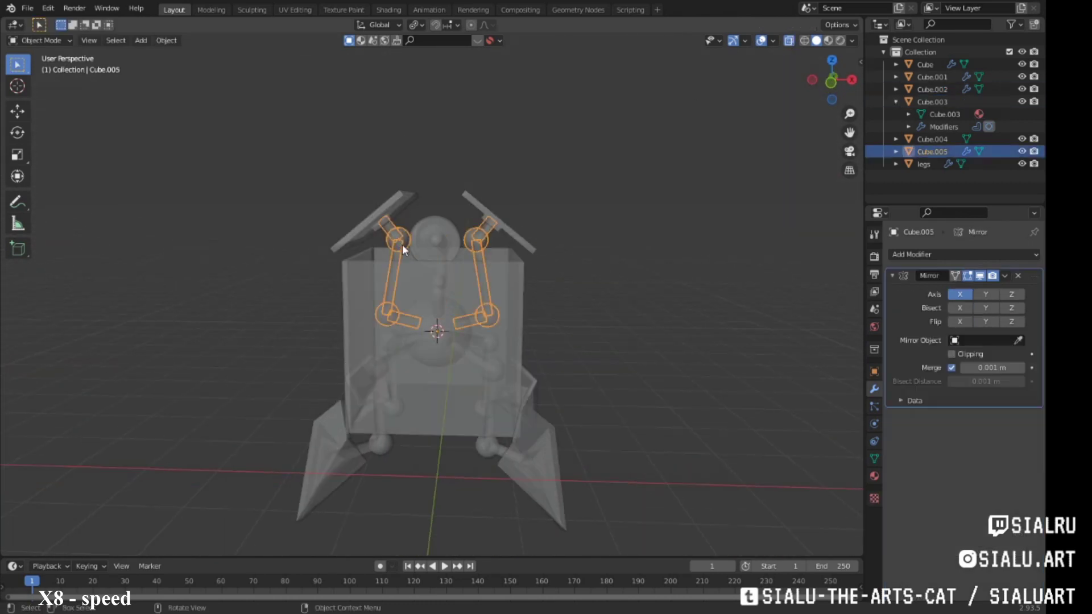
{"action": "key", "text": "Tab"}
{"action": "scroll", "coordinate": [402, 244], "scroll_direction": "up", "scroll_amount": 4}
{"action": "mouse_move", "coordinate": [402, 244]}
{"action": "middle_mouse_down"}
{"action": "mouse_move", "coordinate": [443, 220]}
{"action": "mouse_move", "coordinate": [456, 193]}
{"action": "middle_mouse_up"}
{"action": "key", "text": "Tab"}
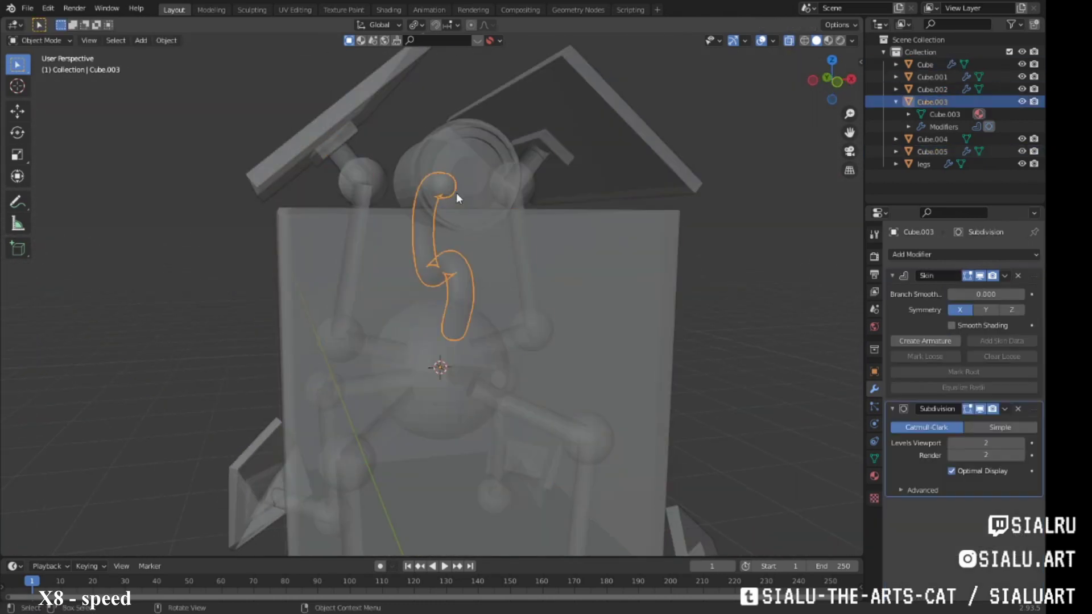
{"action": "left_click", "coordinate": [415, 272]}
{"action": "mouse_move", "coordinate": [415, 272]}
{"action": "middle_mouse_down"}
{"action": "mouse_move", "coordinate": [479, 278]}
{"action": "mouse_move", "coordinate": [360, 222]}
{"action": "middle_mouse_up"}
{"action": "key", "text": "Tab"}
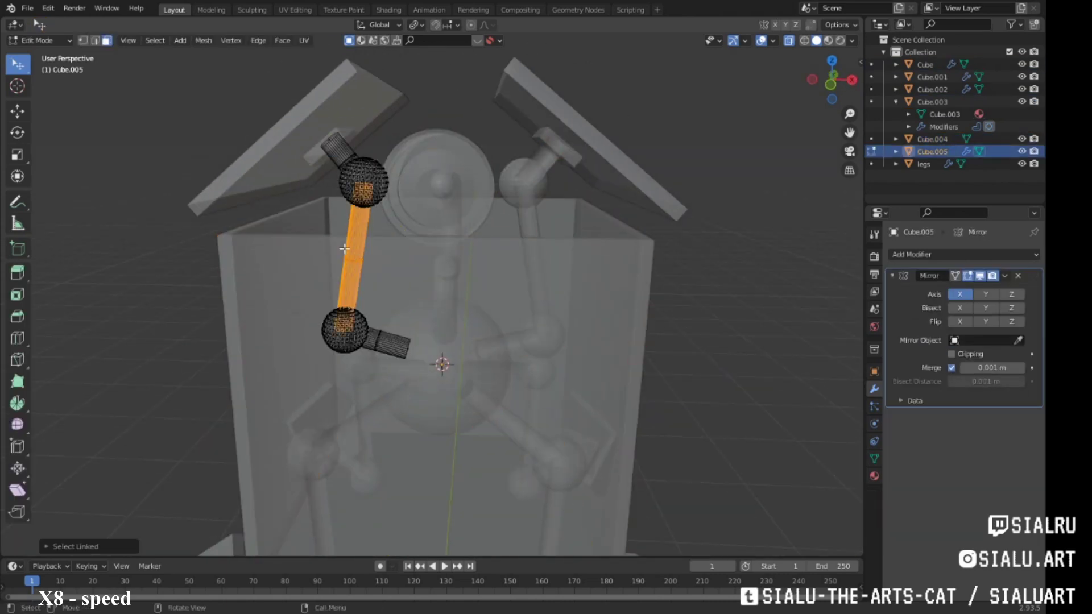
Step: Rotate the arm bar in front view and leave Edit Mode
{"action": "key", "text": "KP_3"}
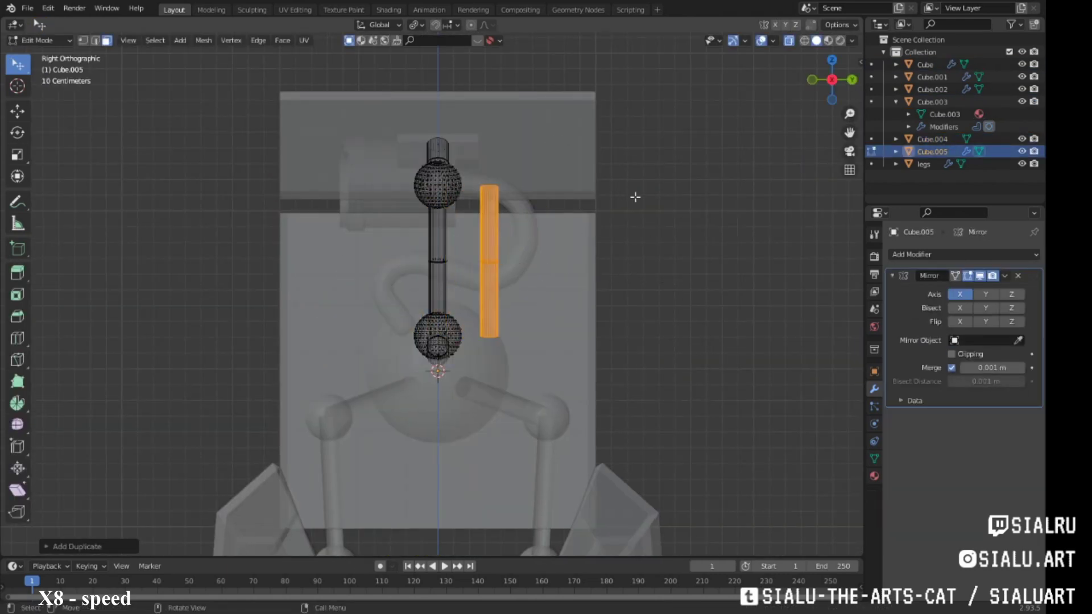
{"action": "key", "text": "KP_1"}
{"action": "key", "text": "r"}
{"action": "key", "text": "Return"}
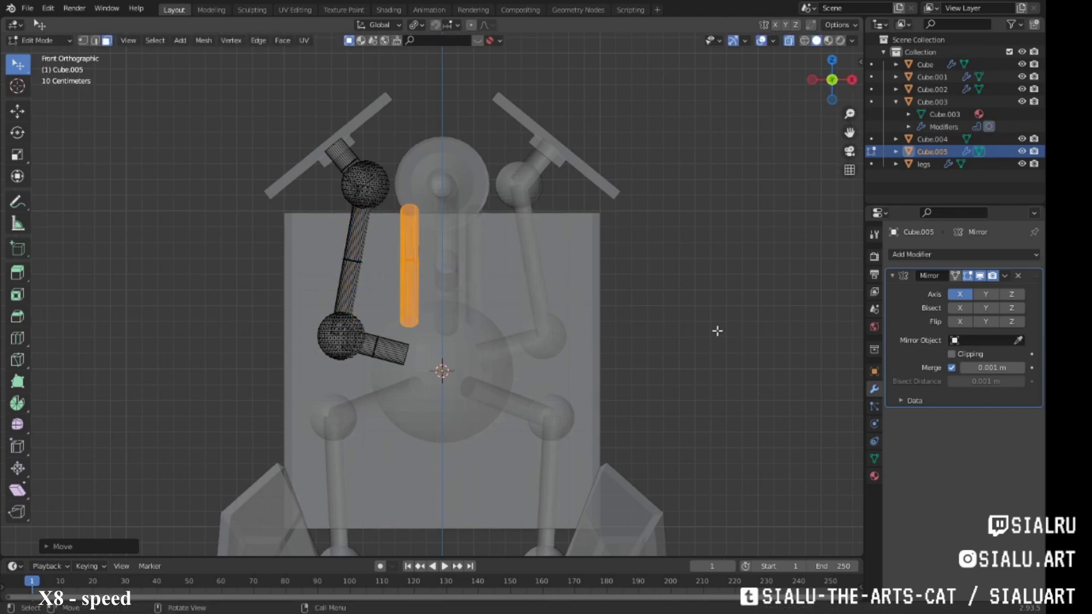
{"action": "mouse_move", "coordinate": [717, 330]}
{"action": "middle_mouse_down"}
{"action": "mouse_move", "coordinate": [500, 360]}
{"action": "mouse_move", "coordinate": [559, 333]}
{"action": "mouse_move", "coordinate": [442, 358]}
{"action": "mouse_move", "coordinate": [553, 247]}
{"action": "mouse_move", "coordinate": [578, 335]}
{"action": "mouse_move", "coordinate": [519, 243]}
{"action": "mouse_move", "coordinate": [527, 214]}
{"action": "mouse_move", "coordinate": [512, 284]}
{"action": "mouse_move", "coordinate": [489, 288]}
{"action": "mouse_move", "coordinate": [561, 298]}
{"action": "mouse_move", "coordinate": [515, 301]}
{"action": "mouse_move", "coordinate": [531, 301]}
{"action": "mouse_move", "coordinate": [573, 288]}
{"action": "mouse_move", "coordinate": [475, 313]}
{"action": "mouse_move", "coordinate": [467, 340]}
{"action": "middle_mouse_up"}
{"action": "key", "text": "Tab"}
Step: Select the main box body and turn off X-ray for a solid look
{"action": "left_click", "coordinate": [573, 287]}
{"action": "key", "text": "Tab"}
{"action": "key", "text": "alt+z"}
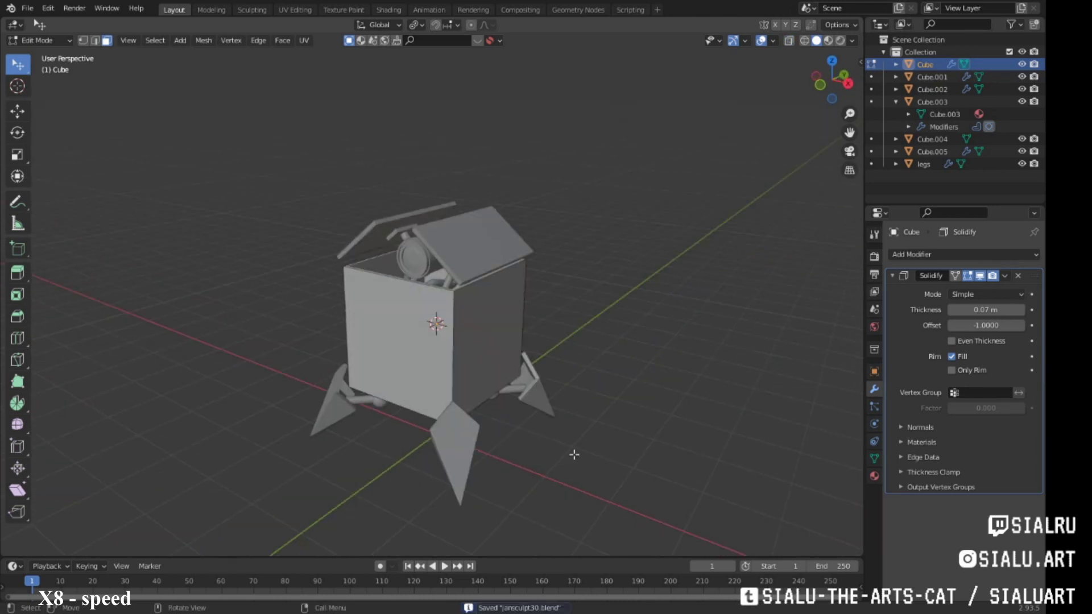
{"action": "left_click", "coordinate": [27, 8]}
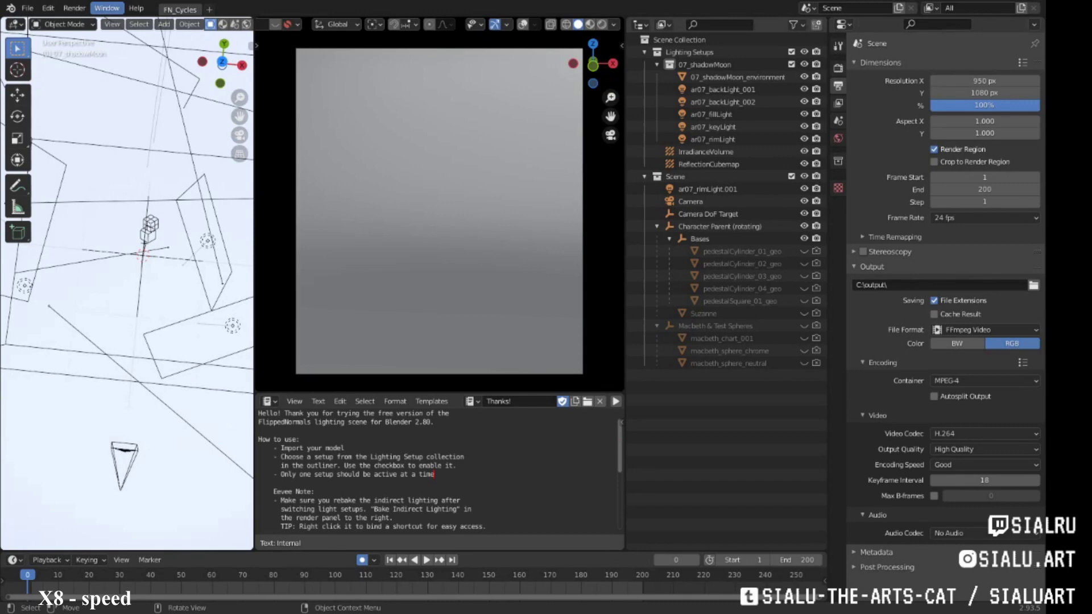
Step: Append the creature into the lighting scene, scale it down, rotate on Z and raise it
{"action": "left_click", "coordinate": [27, 8]}
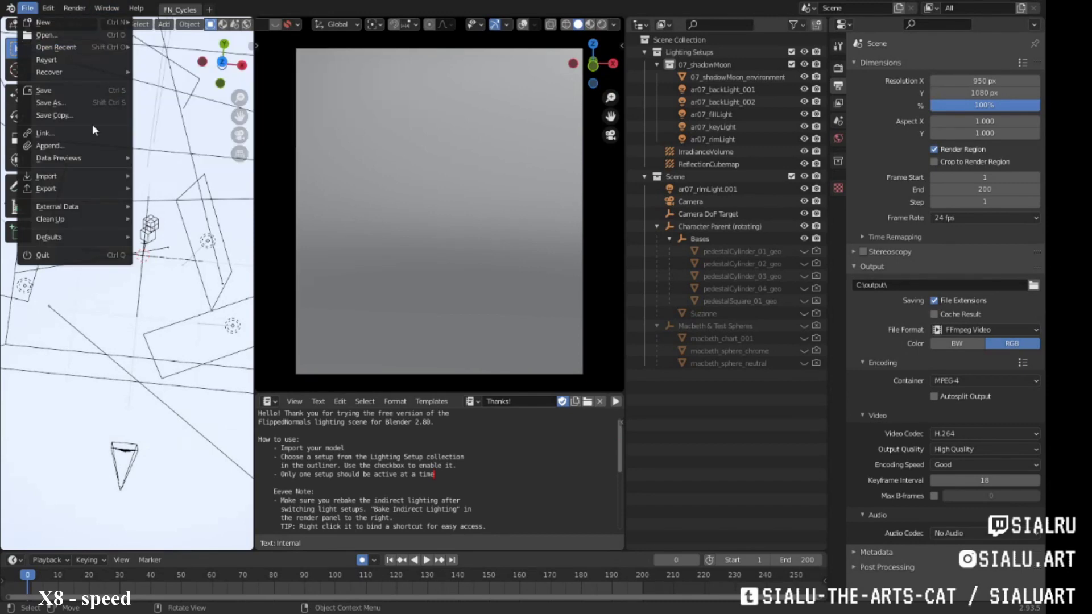
{"action": "key", "text": "ctrl+v"}
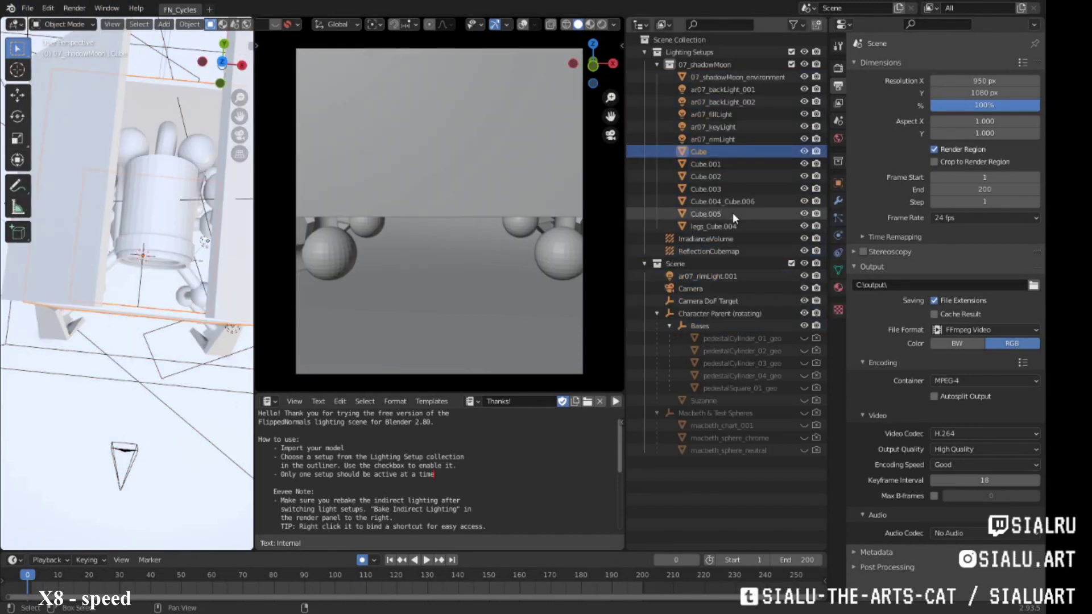
{"action": "key", "text": "s"}
{"action": "key", "text": "r"}
{"action": "key", "text": "z"}
{"action": "key", "text": "Return"}
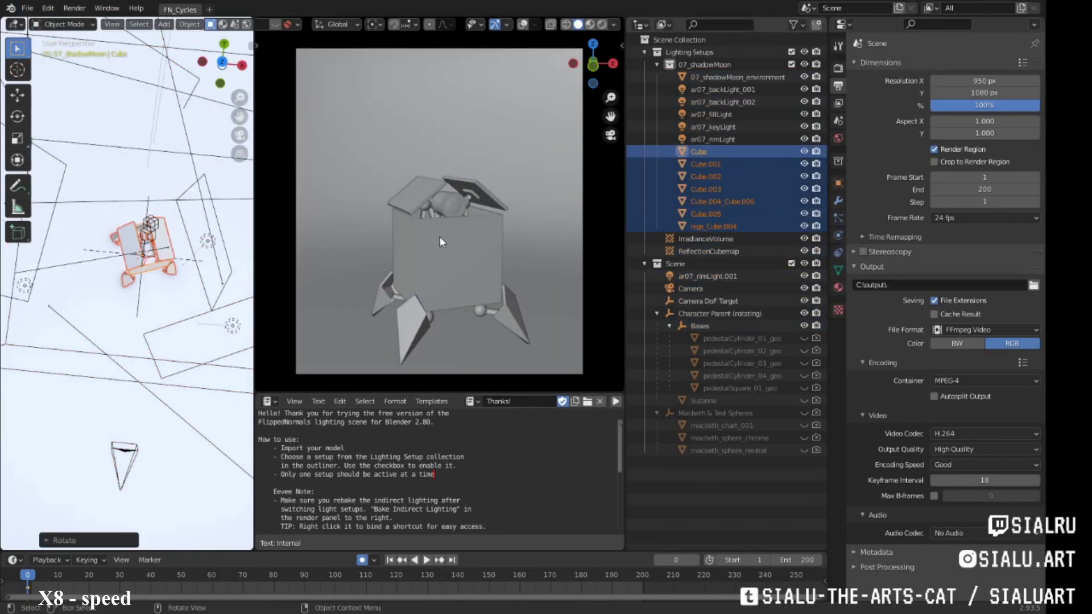
{"action": "key", "text": "g"}
{"action": "key", "text": "z"}
{"action": "left_click", "coordinate": [519, 213]}
Step: Join all creature parts into one object with the R13_chr_grey material
{"action": "key", "text": "ctrl+j"}
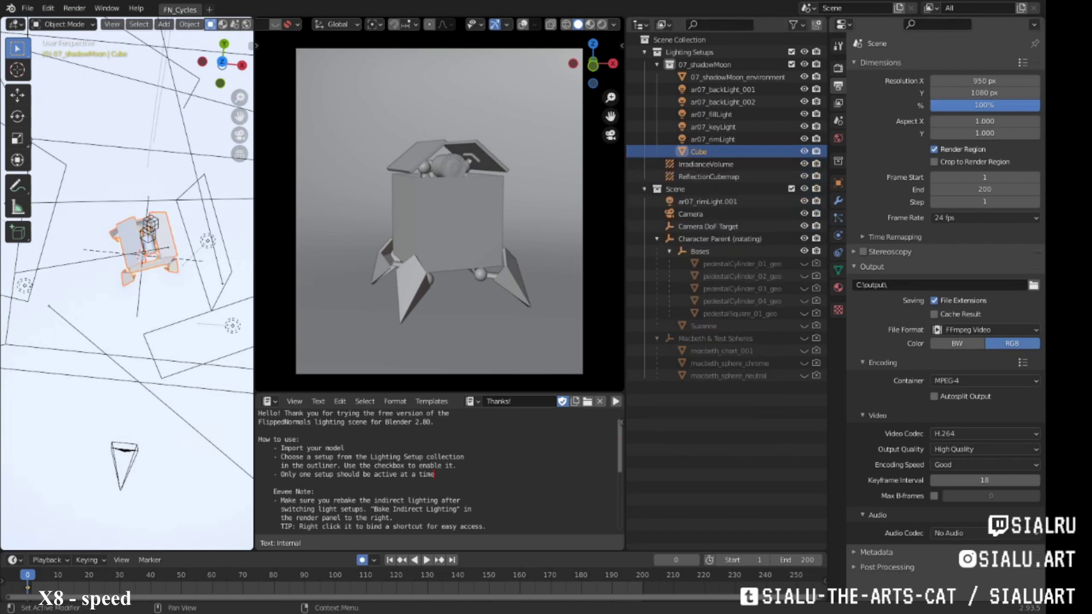
{"action": "left_click", "coordinate": [838, 288]}
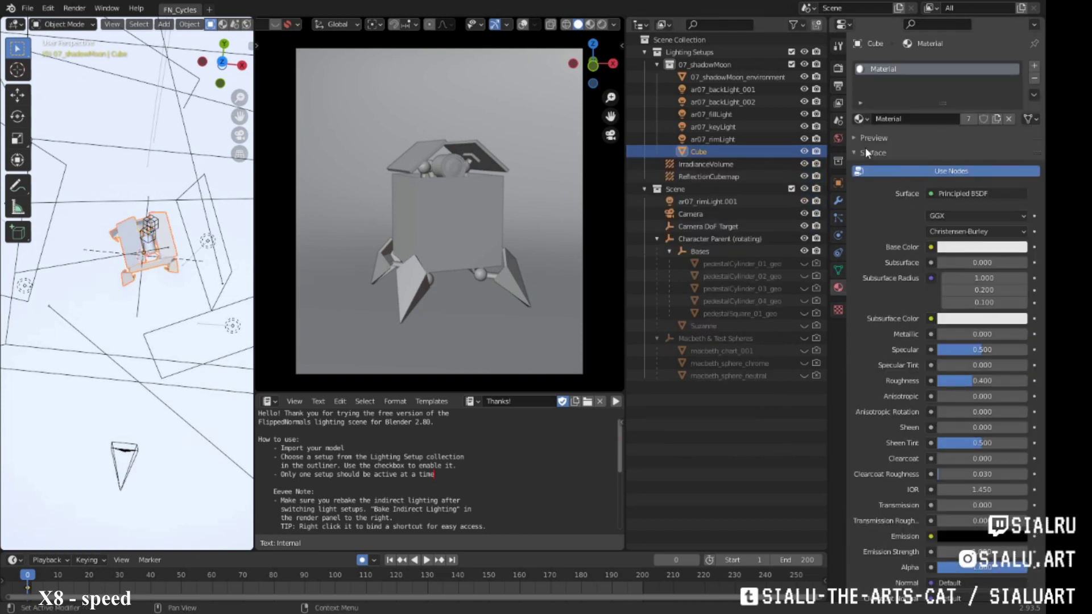
{"action": "left_click", "coordinate": [859, 119]}
{"action": "left_click", "coordinate": [912, 220]}
Step: Parent the joined creature to Bases and stop animation playback
{"action": "left_click", "coordinate": [700, 251], "text": "ctrl"}
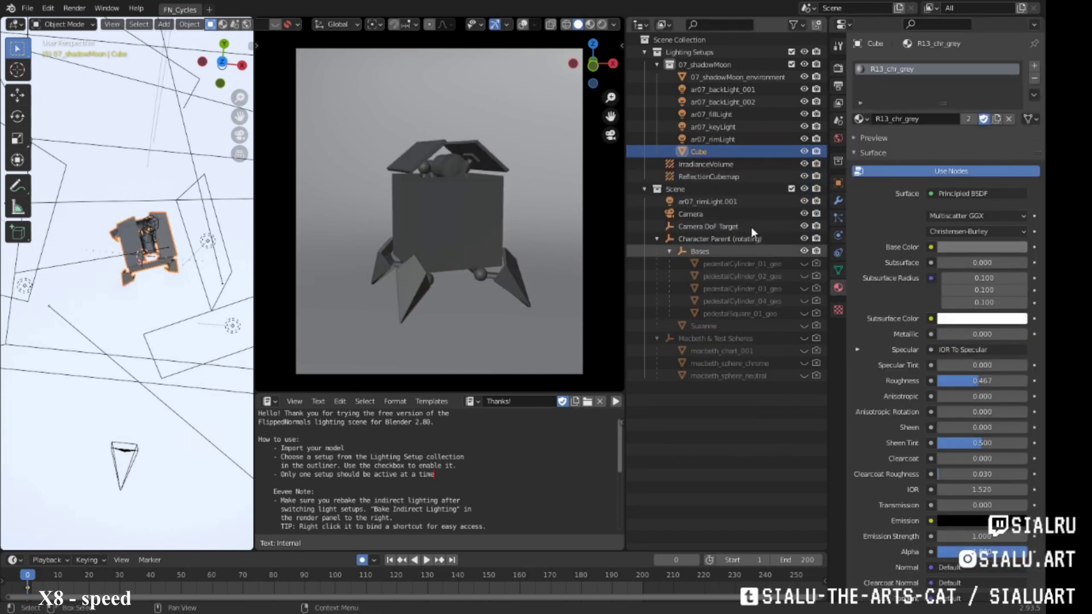
{"action": "key", "text": "ctrl+p"}
{"action": "left_click", "coordinate": [114, 369]}
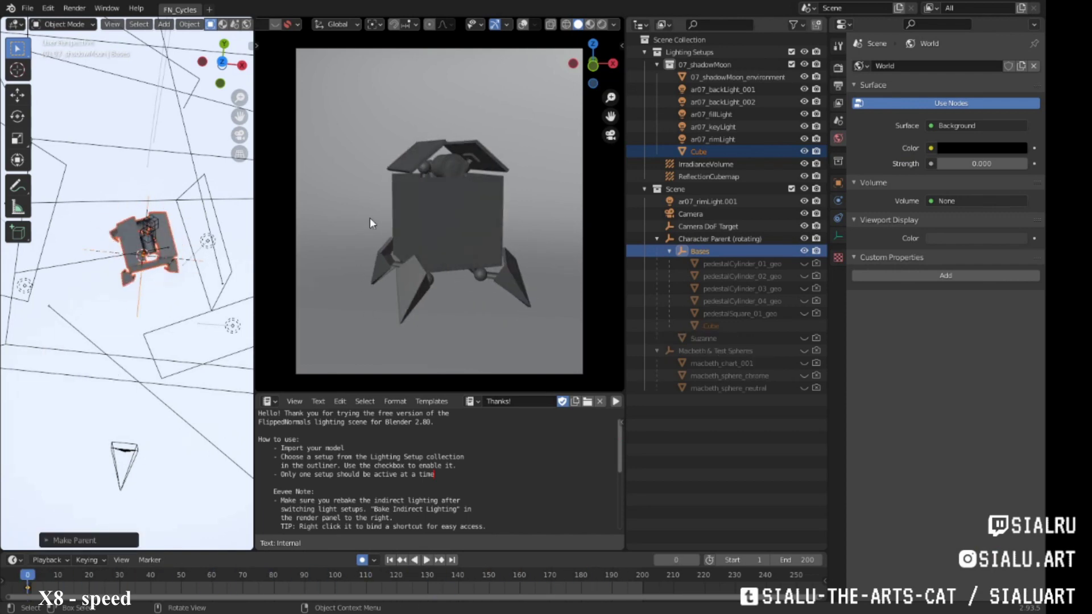
{"action": "key", "text": "Escape"}
{"action": "left_click", "coordinate": [210, 9]}
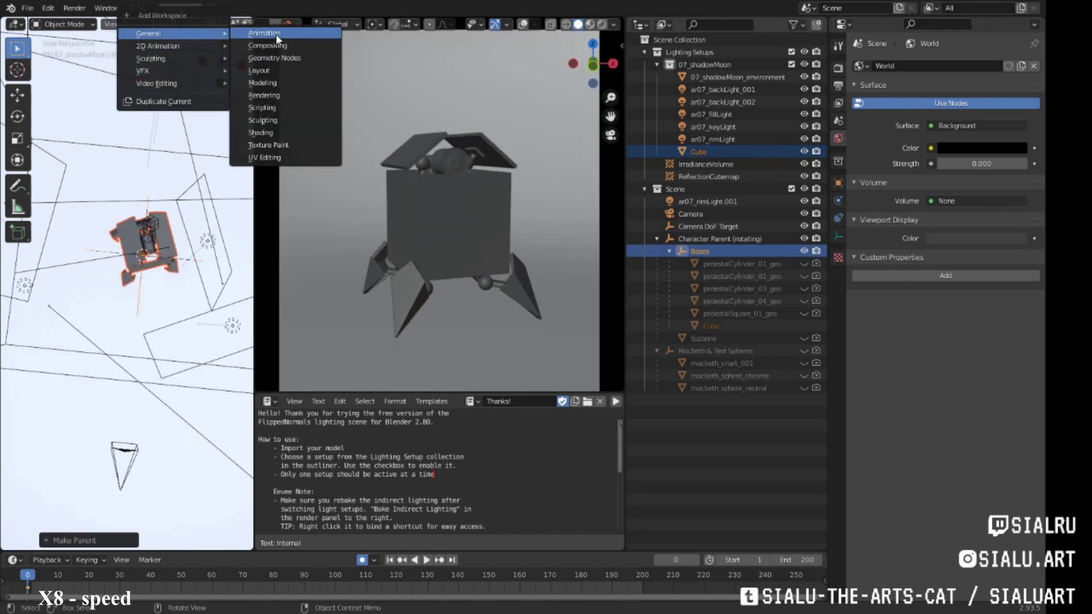
Step: In a new Shading workspace, add a glass material slot and assign it to the eye faces
{"action": "left_click", "coordinate": [260, 133]}
{"action": "key", "text": "Tab"}
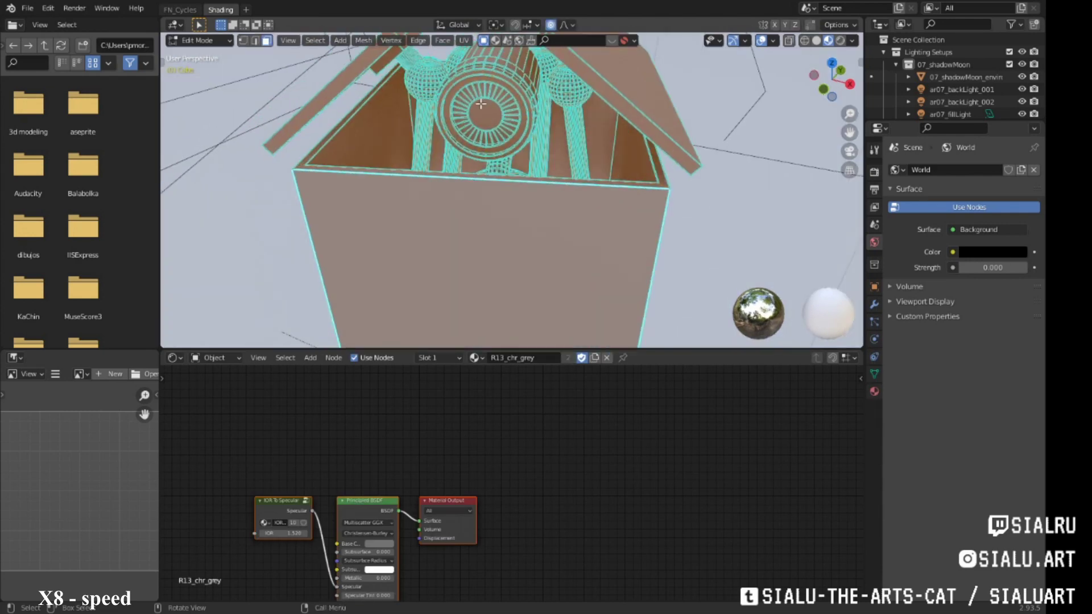
{"action": "scroll", "coordinate": [474, 120], "scroll_direction": "down", "scroll_amount": 3}
{"action": "left_click", "coordinate": [875, 391]}
{"action": "left_click", "coordinate": [927, 185]}
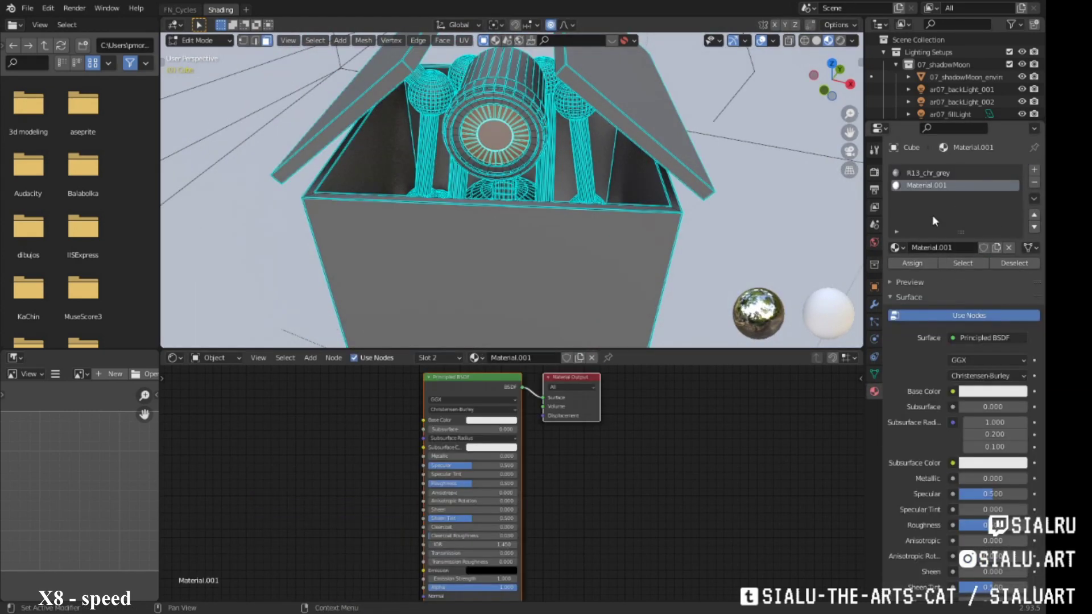
{"action": "scroll", "coordinate": [961, 285], "scroll_direction": "down", "scroll_amount": 5}
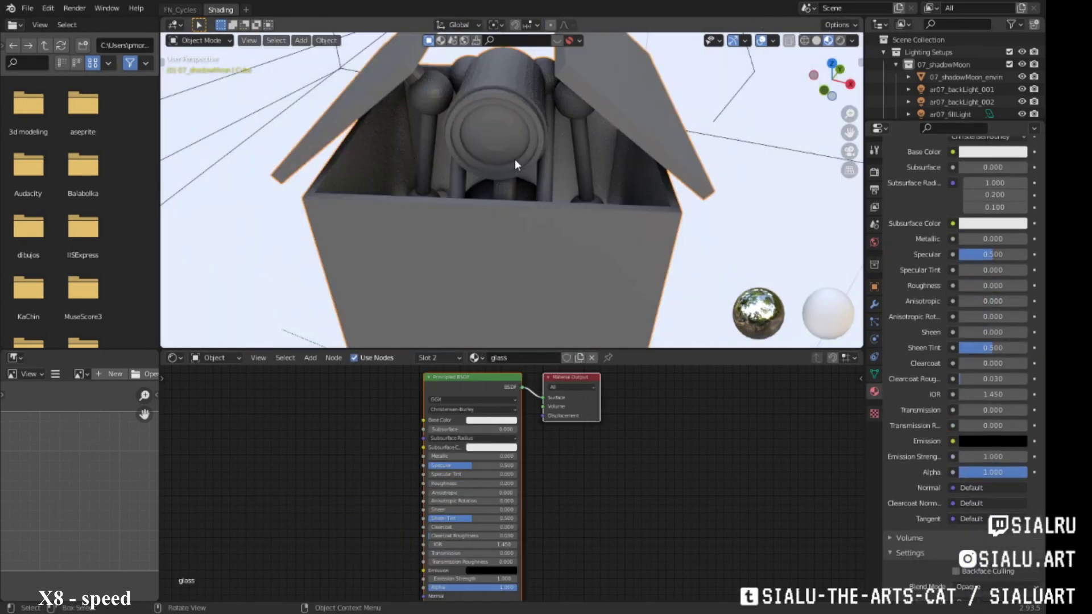
{"action": "scroll", "coordinate": [962, 285], "scroll_direction": "up", "scroll_amount": 5}
{"action": "left_click", "coordinate": [922, 264]}
Step: Set the glass material to metallic 0.766, alpha 0.468 with Alpha Blend
{"action": "key", "text": "Tab"}
{"action": "scroll", "coordinate": [512, 187], "scroll_direction": "up", "scroll_amount": 3}
{"action": "scroll", "coordinate": [933, 390], "scroll_direction": "down", "scroll_amount": 5}
{"action": "scroll", "coordinate": [933, 389], "scroll_direction": "down", "scroll_amount": 3}
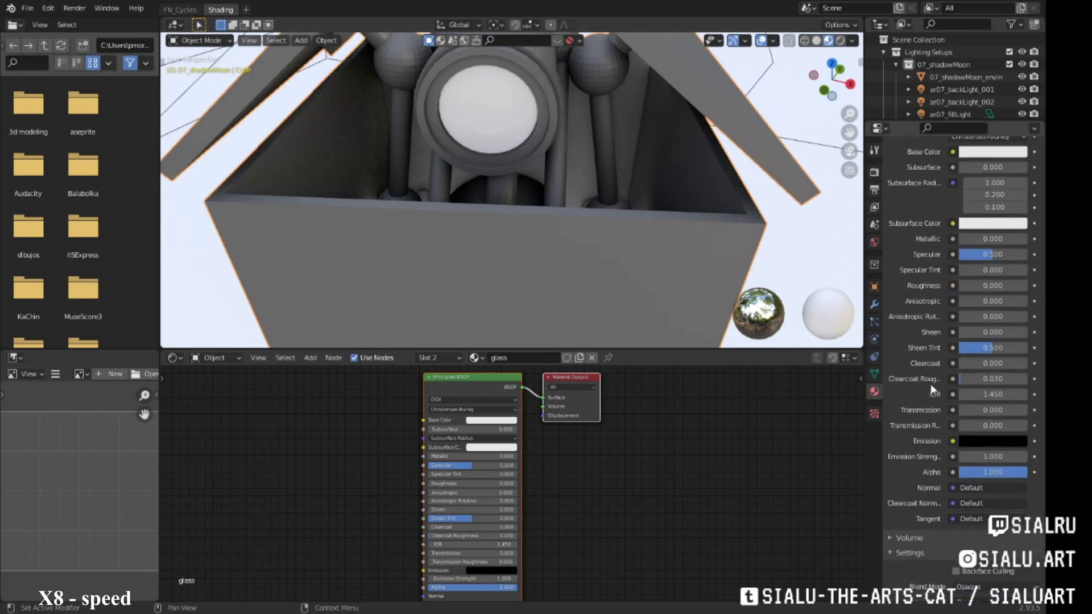
{"action": "scroll", "coordinate": [939, 349], "scroll_direction": "up", "scroll_amount": 2}
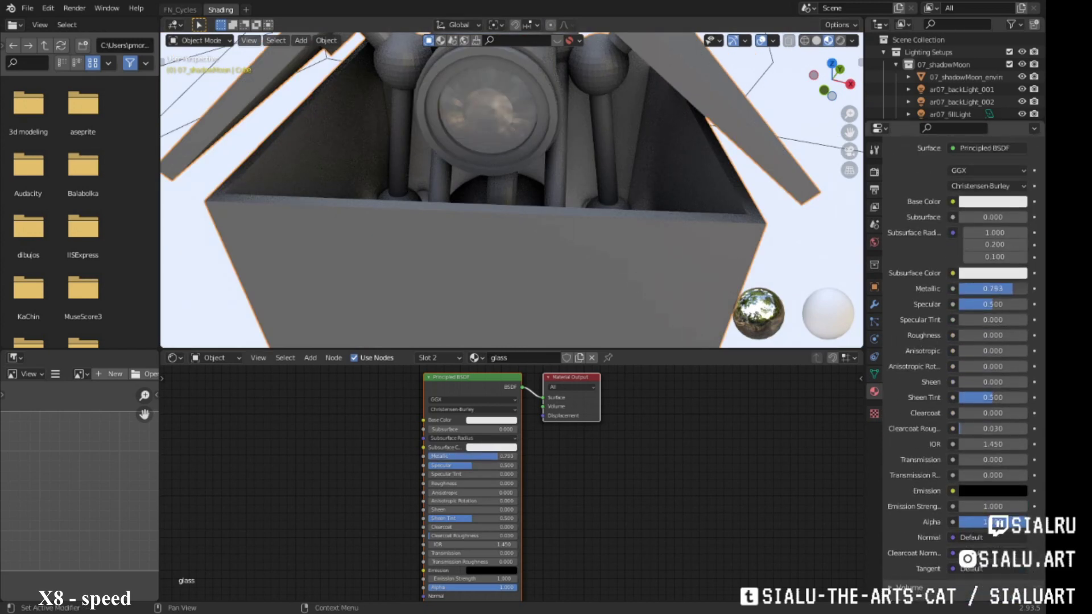
{"action": "scroll", "coordinate": [962, 341], "scroll_direction": "down", "scroll_amount": 7}
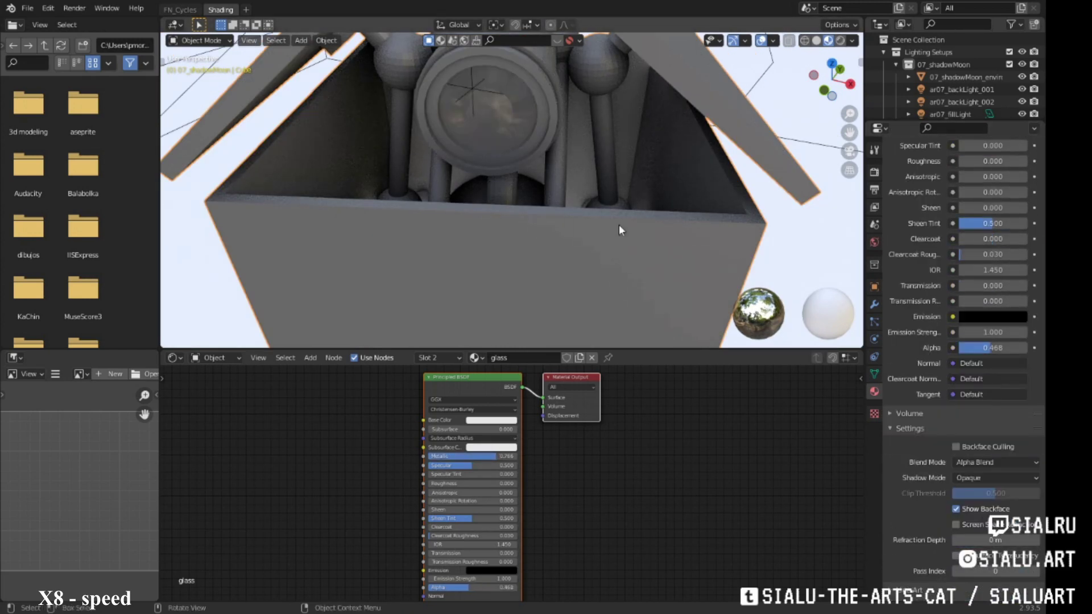
{"action": "scroll", "coordinate": [619, 224], "scroll_direction": "down", "scroll_amount": 3}
{"action": "scroll", "coordinate": [575, 245], "scroll_direction": "down", "scroll_amount": 3}
{"action": "scroll", "coordinate": [509, 231], "scroll_direction": "down", "scroll_amount": 2}
Step: Select the linked lens parts and mark their edges sharp
{"action": "middle_click_drag", "start_coordinate": [547, 200], "coordinate": [552, 115]}
{"action": "scroll", "coordinate": [552, 114], "scroll_direction": "up", "scroll_amount": 3}
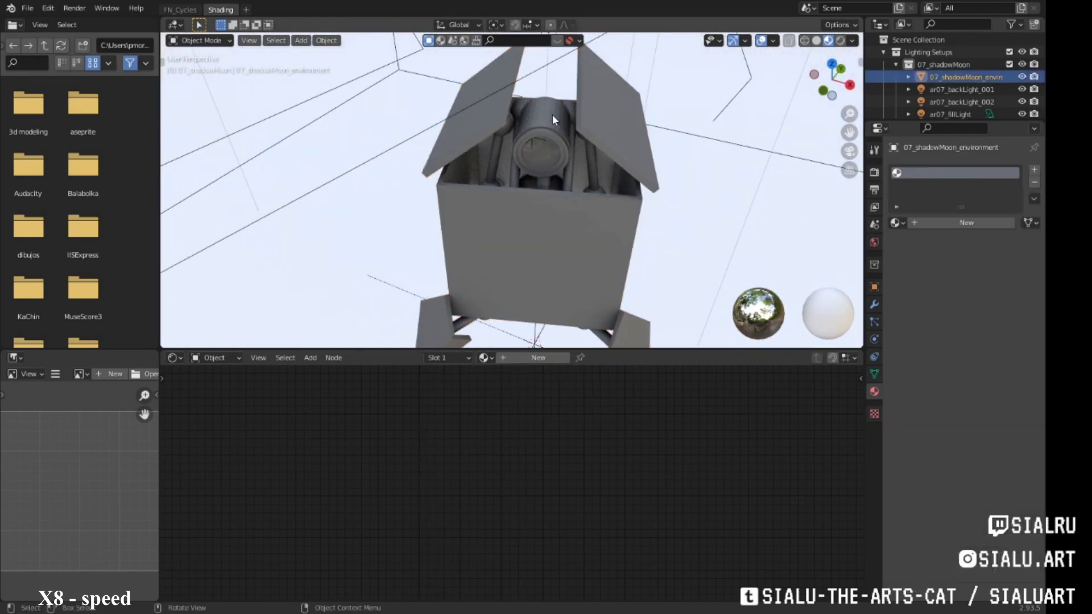
{"action": "key", "text": "Tab"}
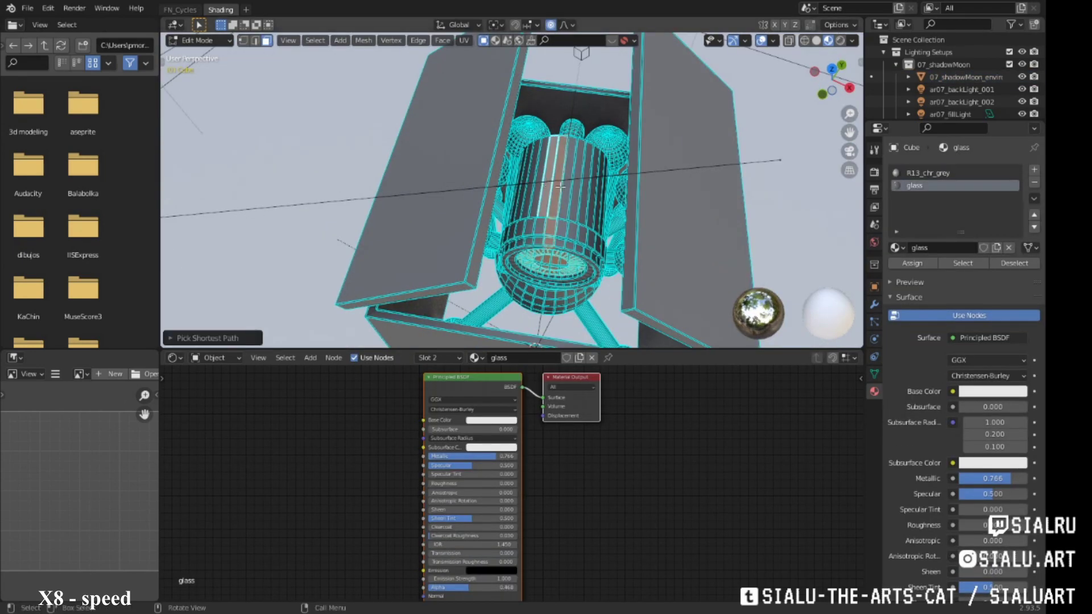
{"action": "right_click", "coordinate": [567, 209]}
{"action": "left_click", "coordinate": [539, 212]}
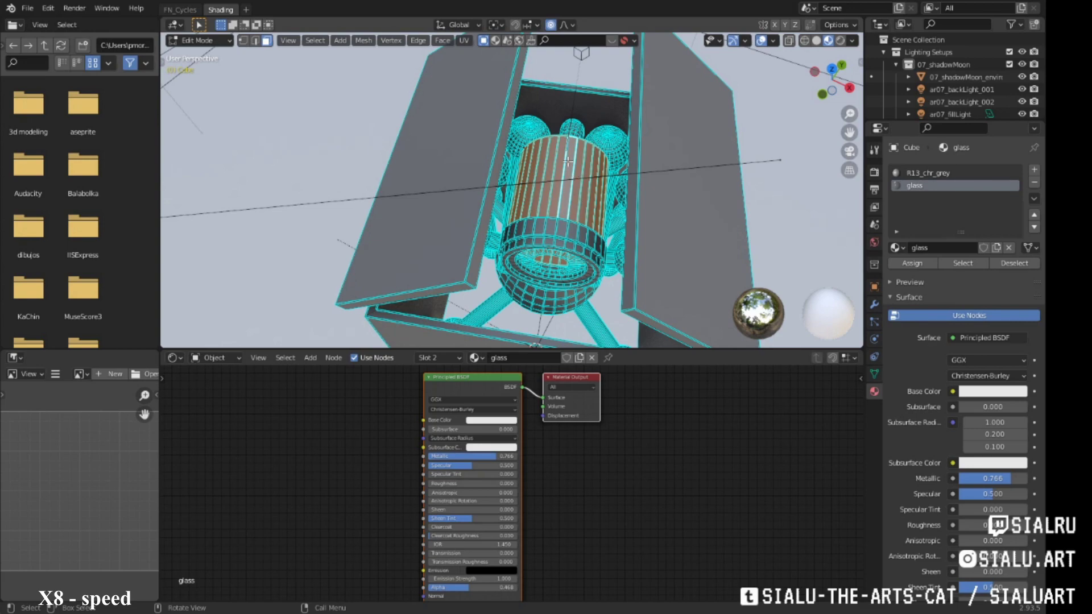
{"action": "mouse_move", "coordinate": [567, 161]}
{"action": "middle_mouse_down"}
{"action": "mouse_move", "coordinate": [574, 228]}
{"action": "mouse_move", "coordinate": [613, 253]}
{"action": "mouse_move", "coordinate": [421, 192]}
{"action": "middle_mouse_up"}
{"action": "key", "text": "ctrl+l"}
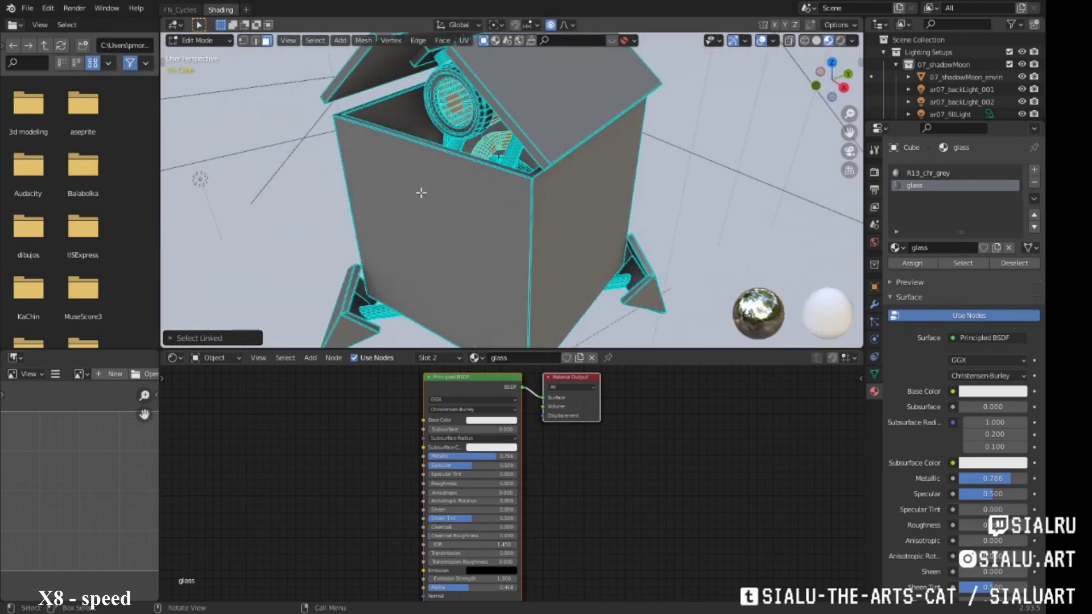
{"action": "key", "text": "2"}
{"action": "right_click", "coordinate": [245, 325]}
{"action": "left_click", "coordinate": [268, 398]}
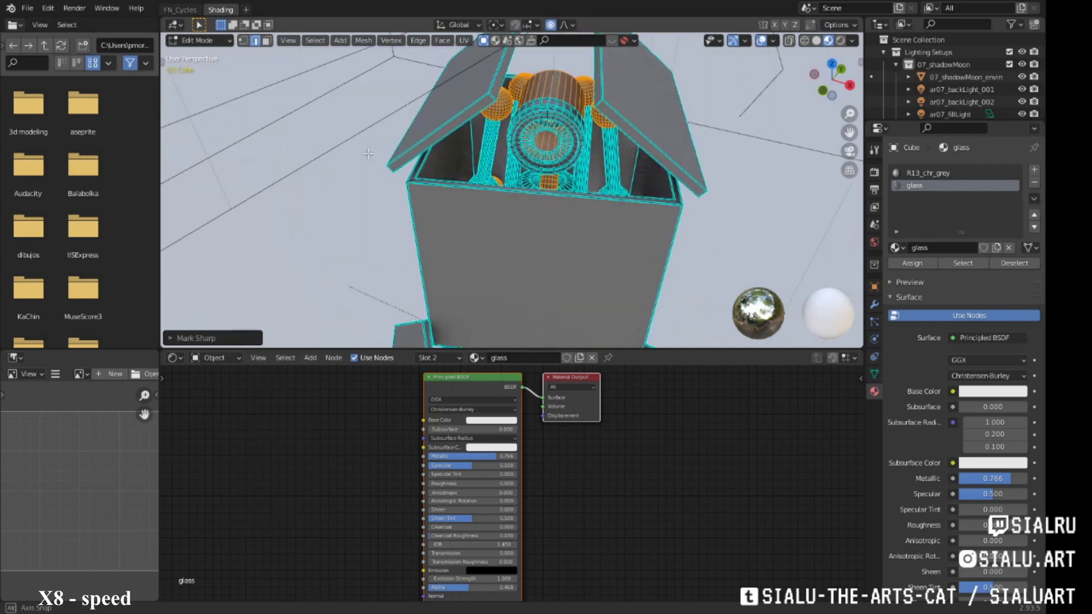
Step: Paint-select edges inside the box, open the edge menu, and return to Object Mode
{"action": "middle_click_drag", "start_coordinate": [268, 403], "coordinate": [596, 93]}
{"action": "key", "text": "c"}
{"action": "right_click", "coordinate": [455, 161]}
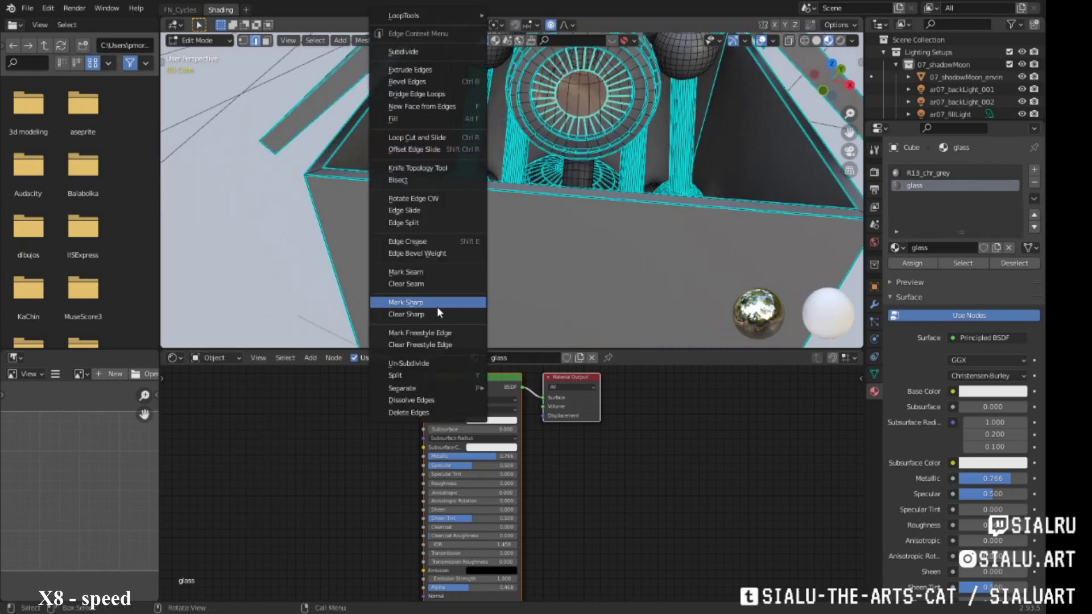
{"action": "key", "text": "Tab"}
{"action": "mouse_move", "coordinate": [437, 306]}
{"action": "middle_mouse_down"}
{"action": "mouse_move", "coordinate": [549, 137]}
{"action": "mouse_move", "coordinate": [558, 167]}
{"action": "mouse_move", "coordinate": [485, 198]}
{"action": "middle_mouse_up"}
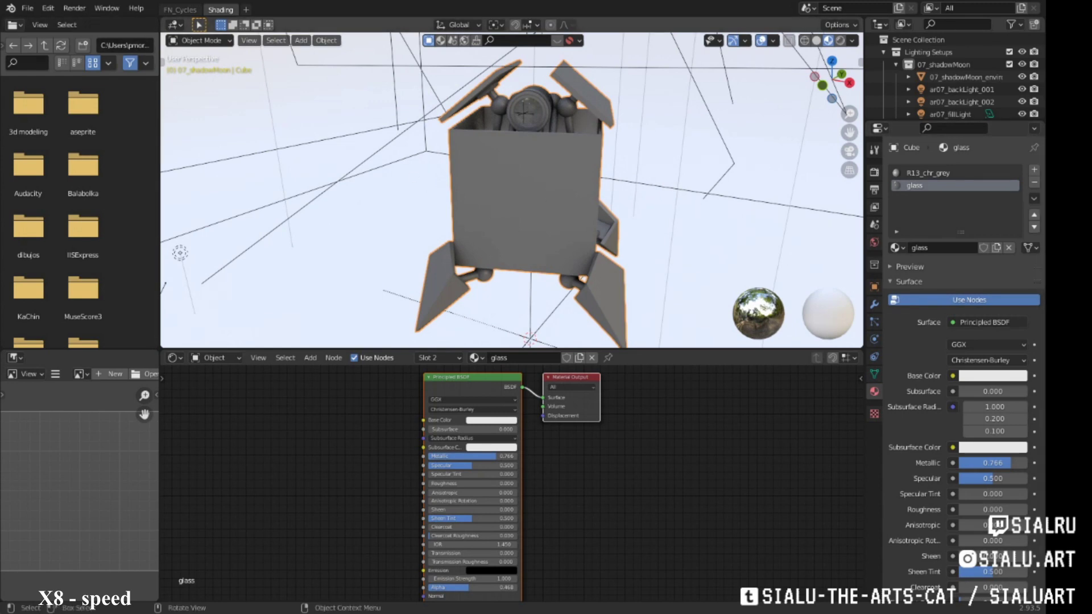
Step: Switch back to the FN_Cycles studio lighting workspace to preview the rendered creature
{"action": "left_click", "coordinate": [183, 9]}
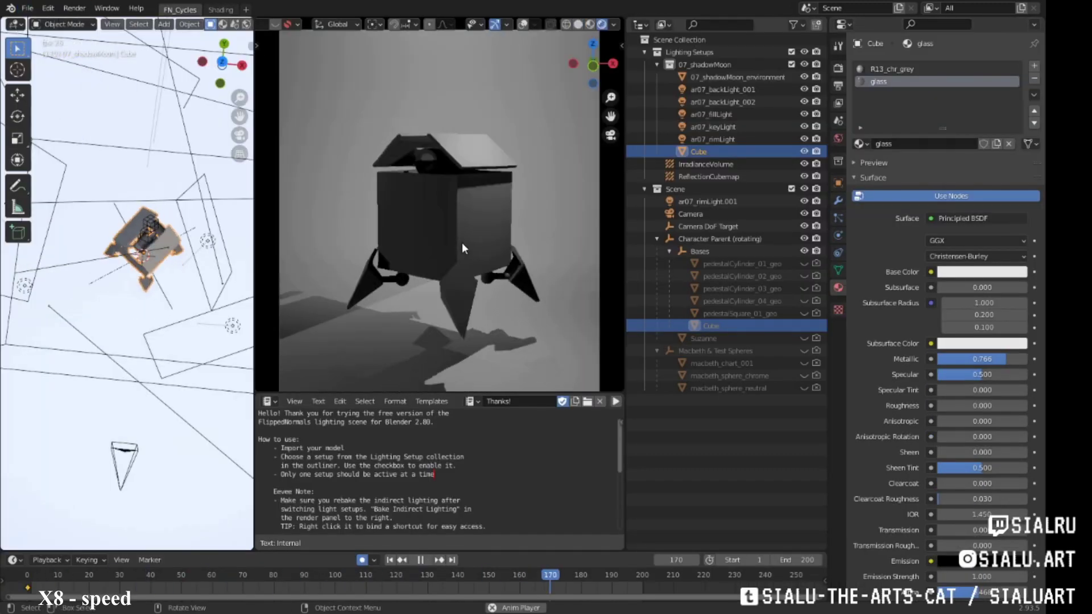